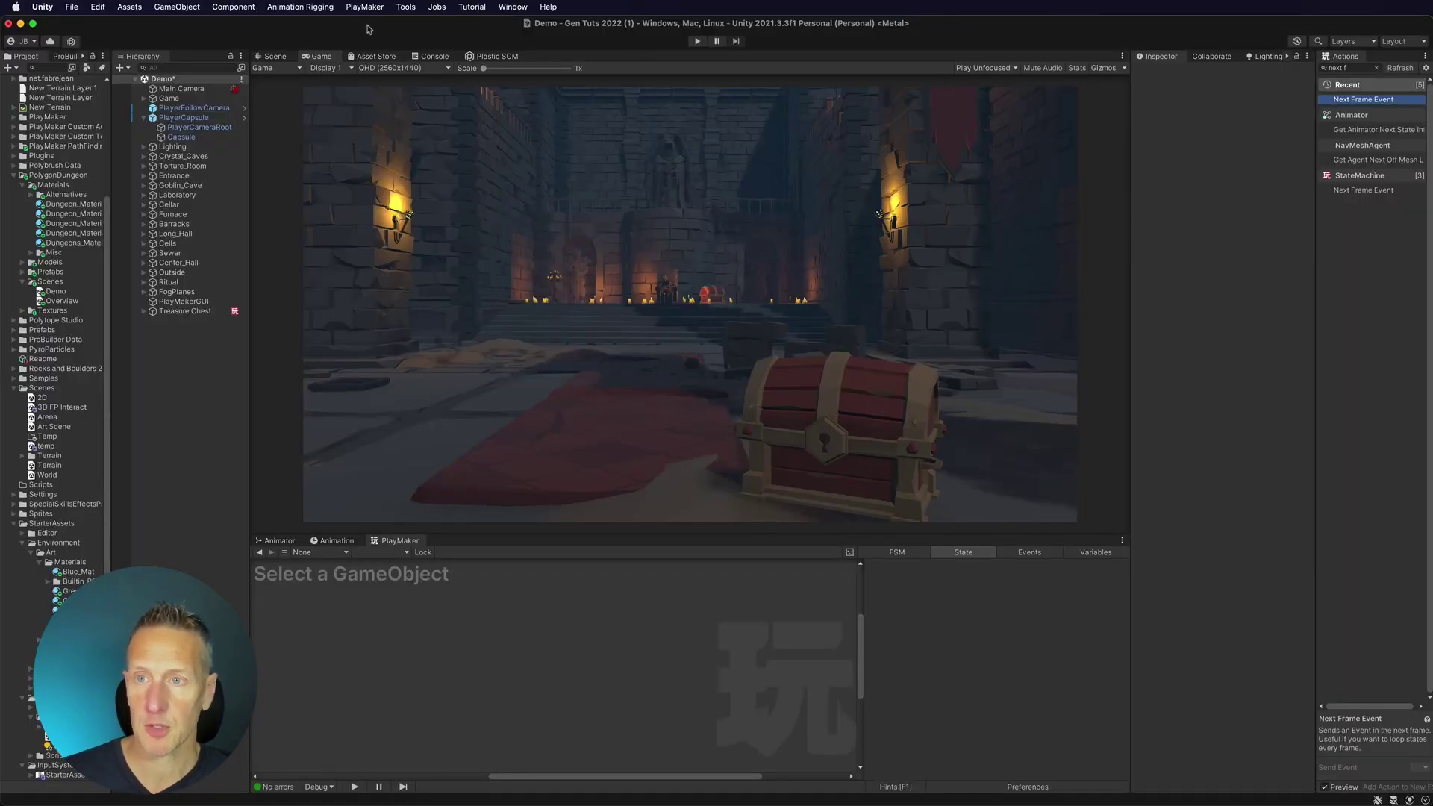
Open the StarterAssets input actions from PlayerCapsule's Player Input component and inspect the bindings of the Move action.
{"action": "left_click", "coordinate": [274, 57]}
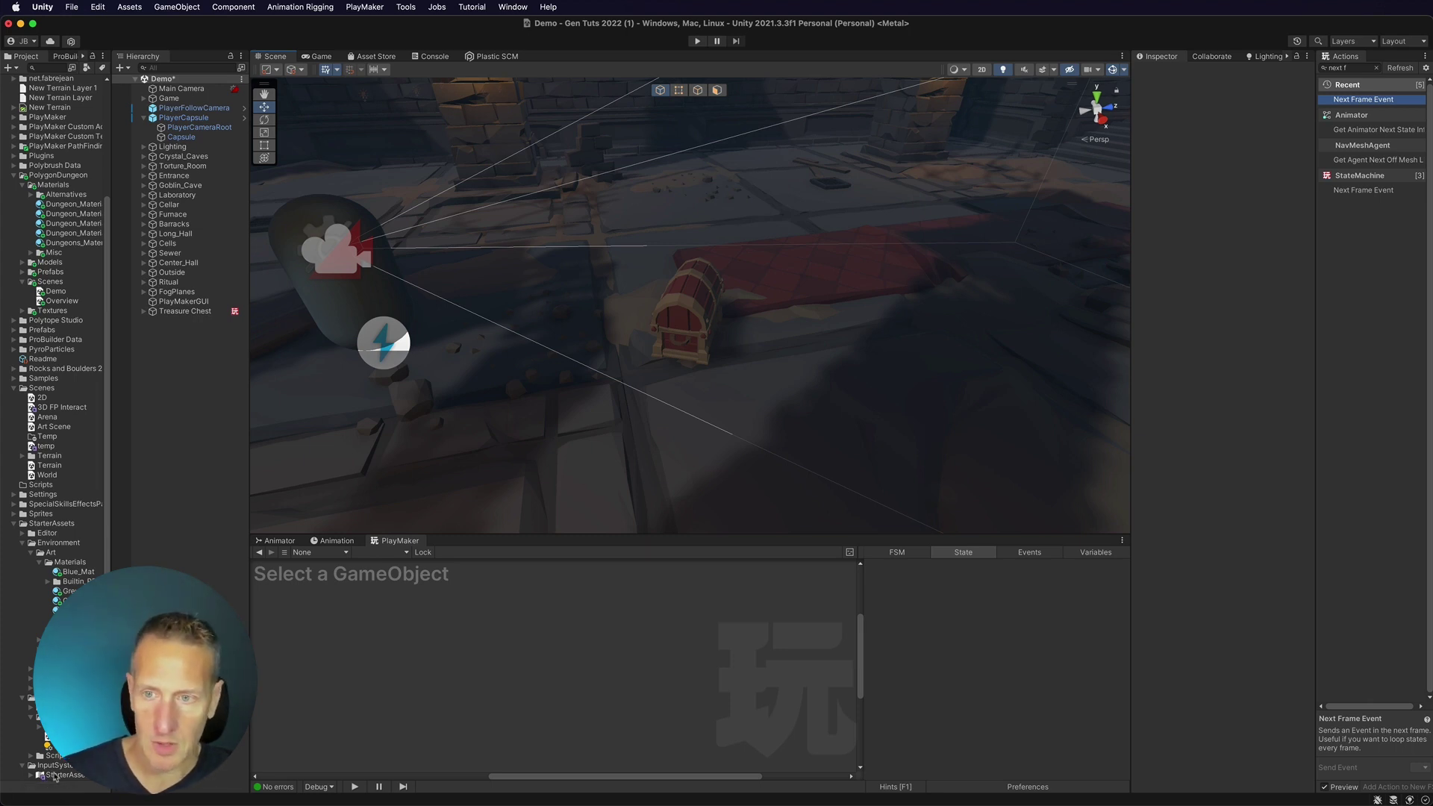
{"action": "left_click", "coordinate": [180, 120]}
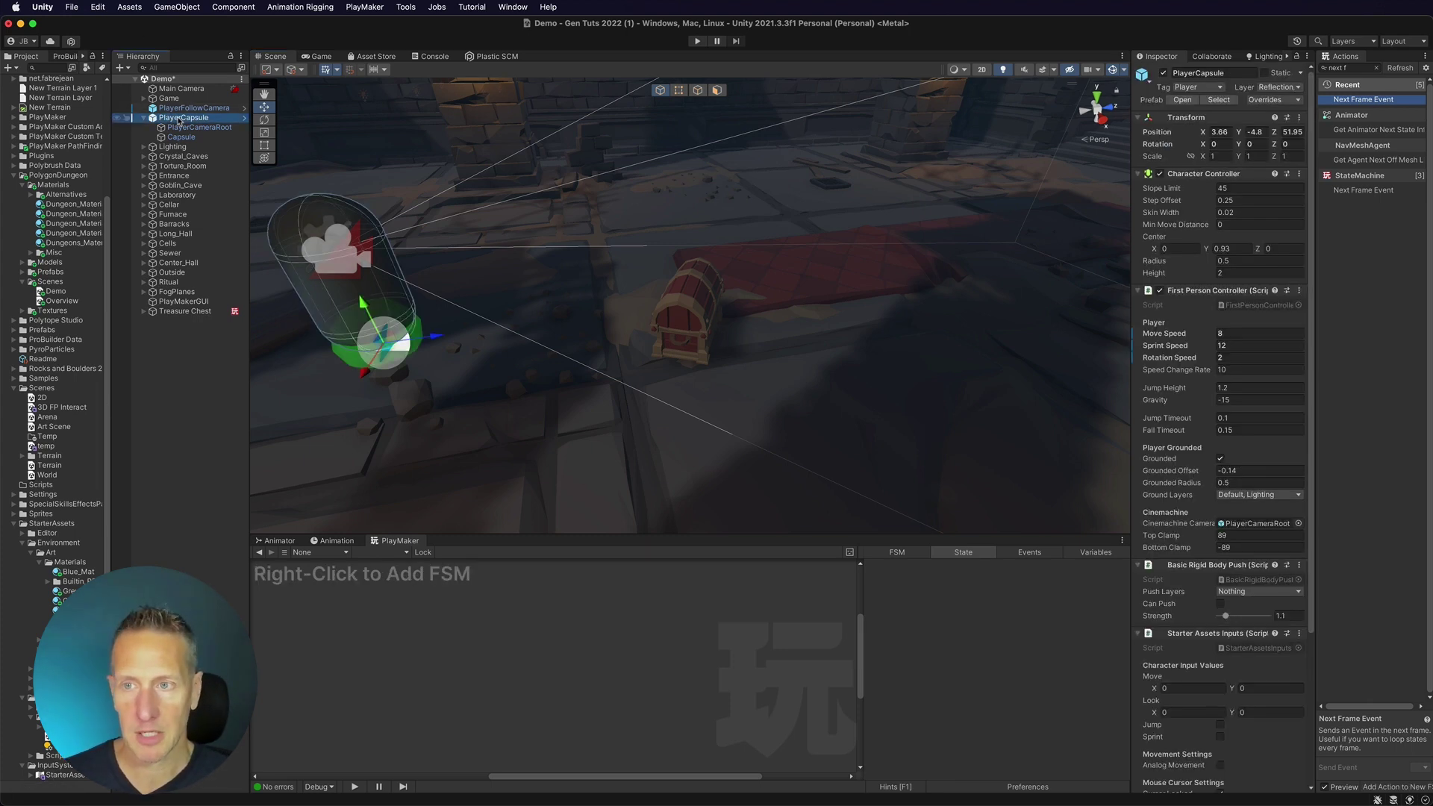
{"action": "scroll", "coordinate": [1194, 597], "scroll_direction": "down", "scroll_amount": 5}
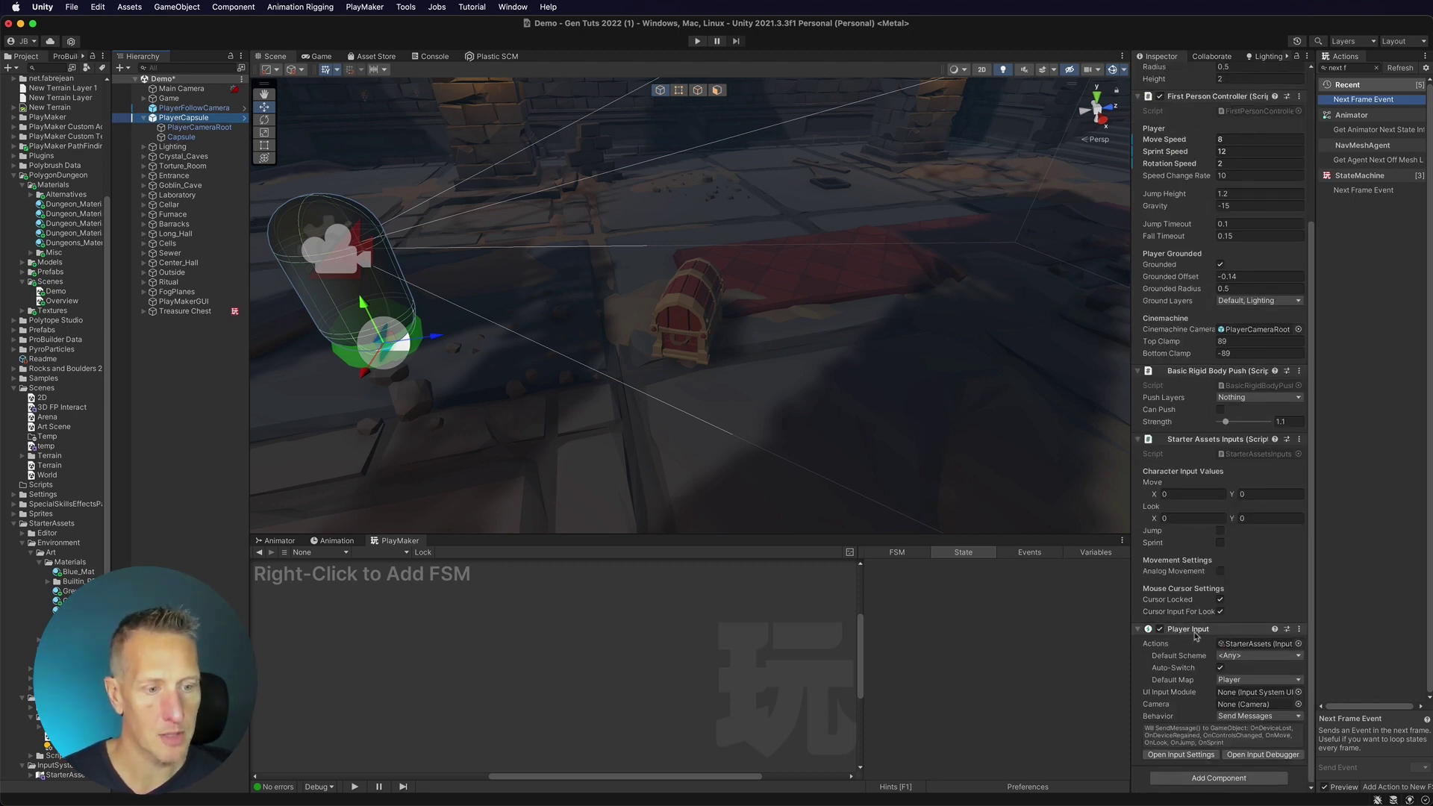
{"action": "double_click", "coordinate": [1237, 646]}
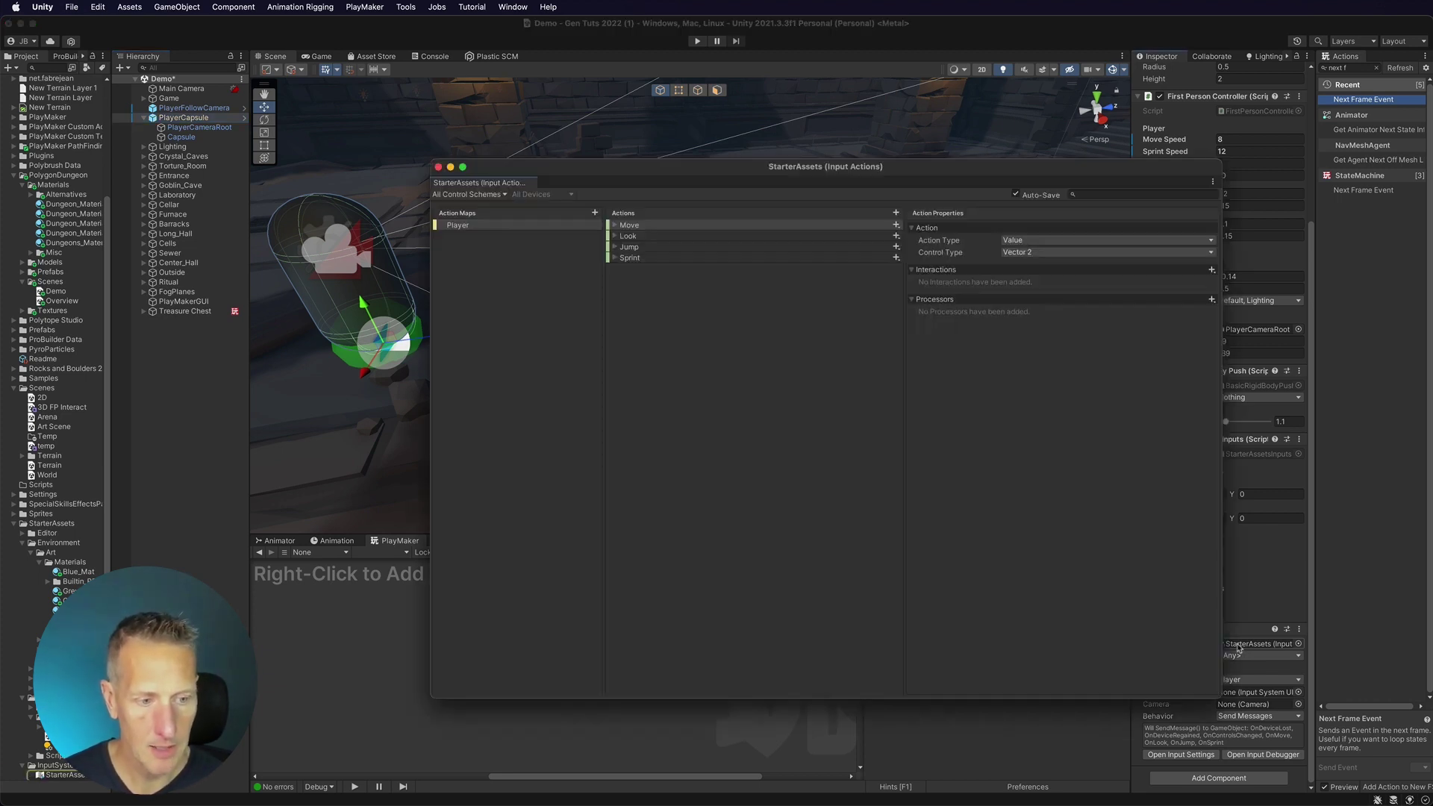
{"action": "left_click", "coordinate": [615, 225]}
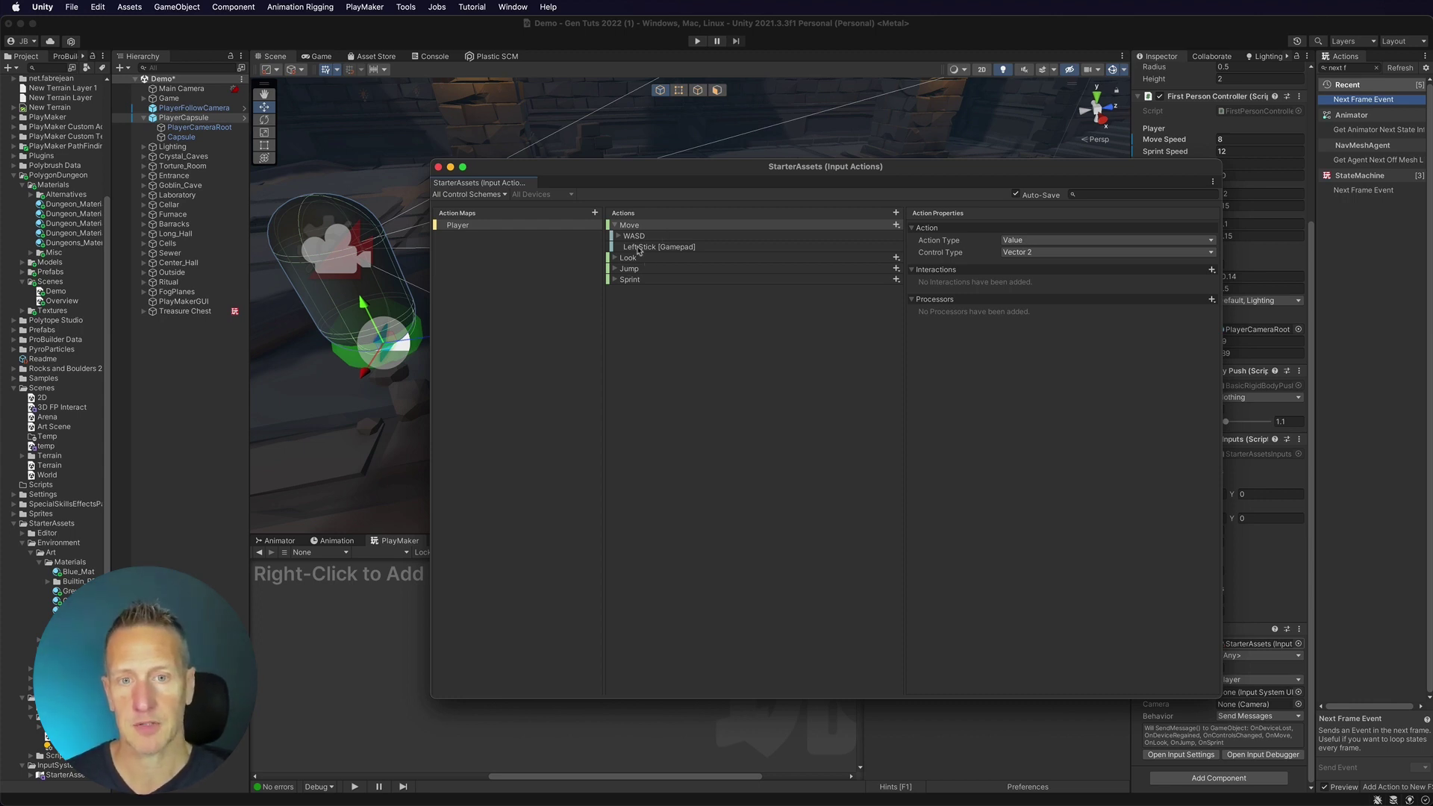
{"action": "left_click", "coordinate": [615, 225]}
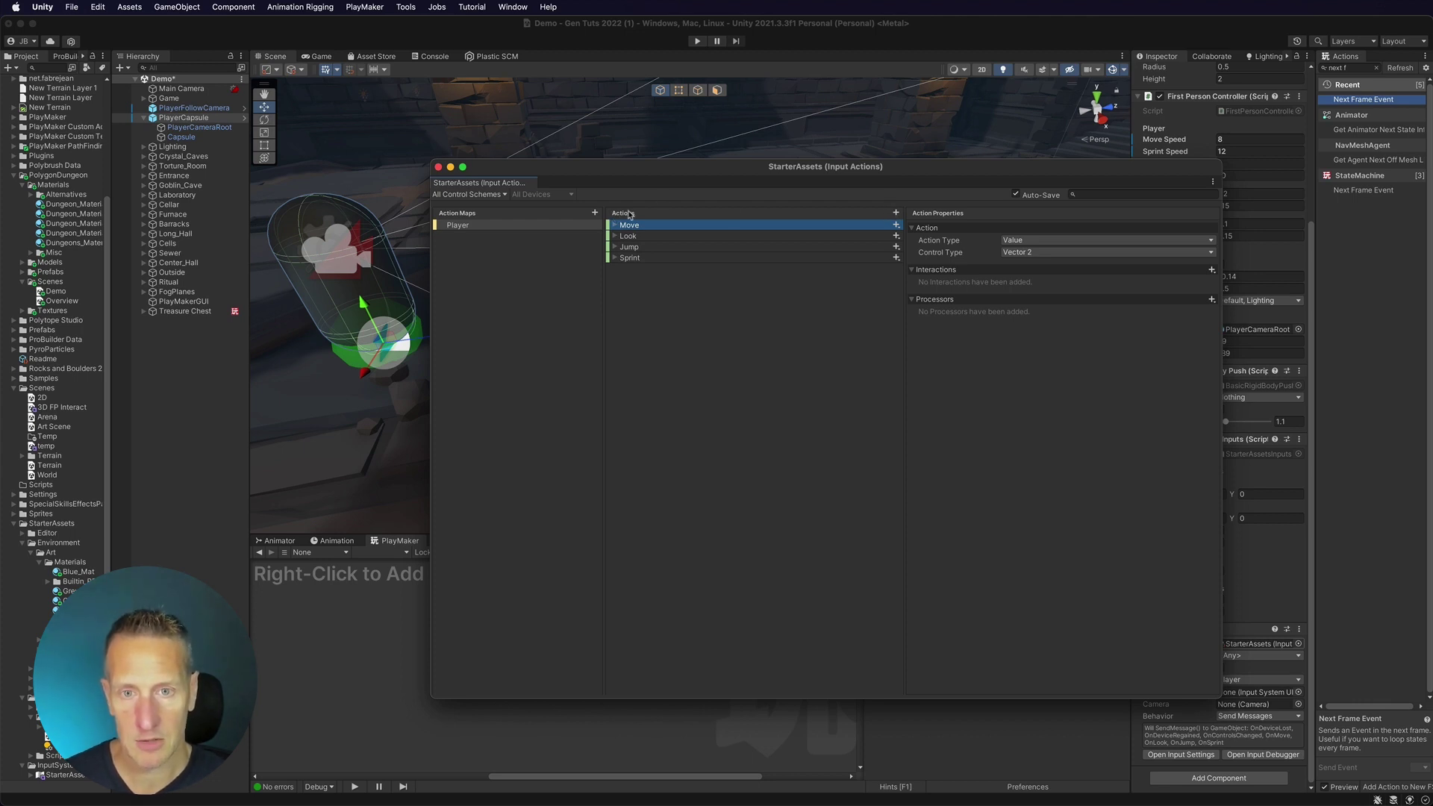
Add an action named Left Mouse to the Player action map and bind it to Left Button [Mouse].
{"action": "left_click", "coordinate": [897, 213]}
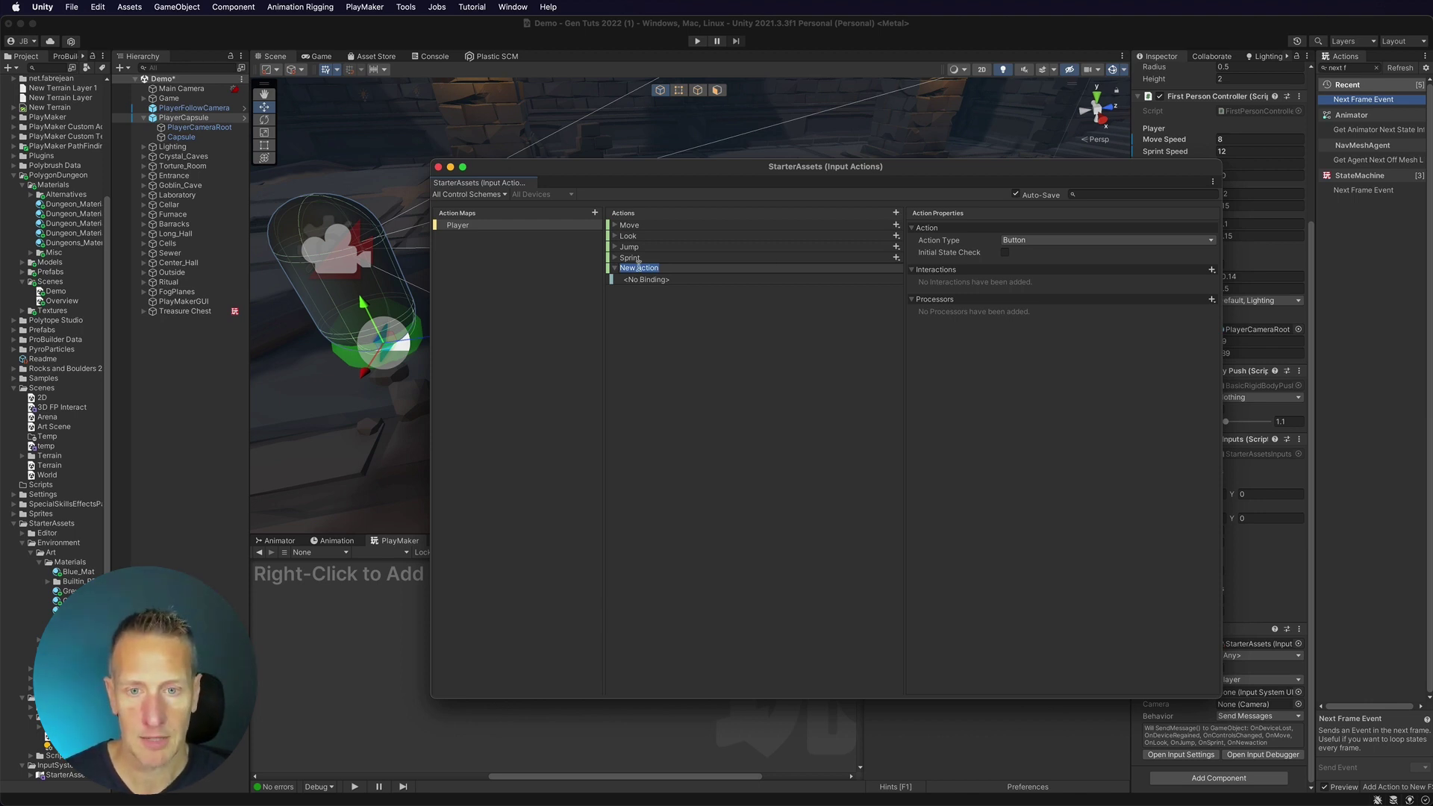
{"action": "type", "text": "Left Mouse"}
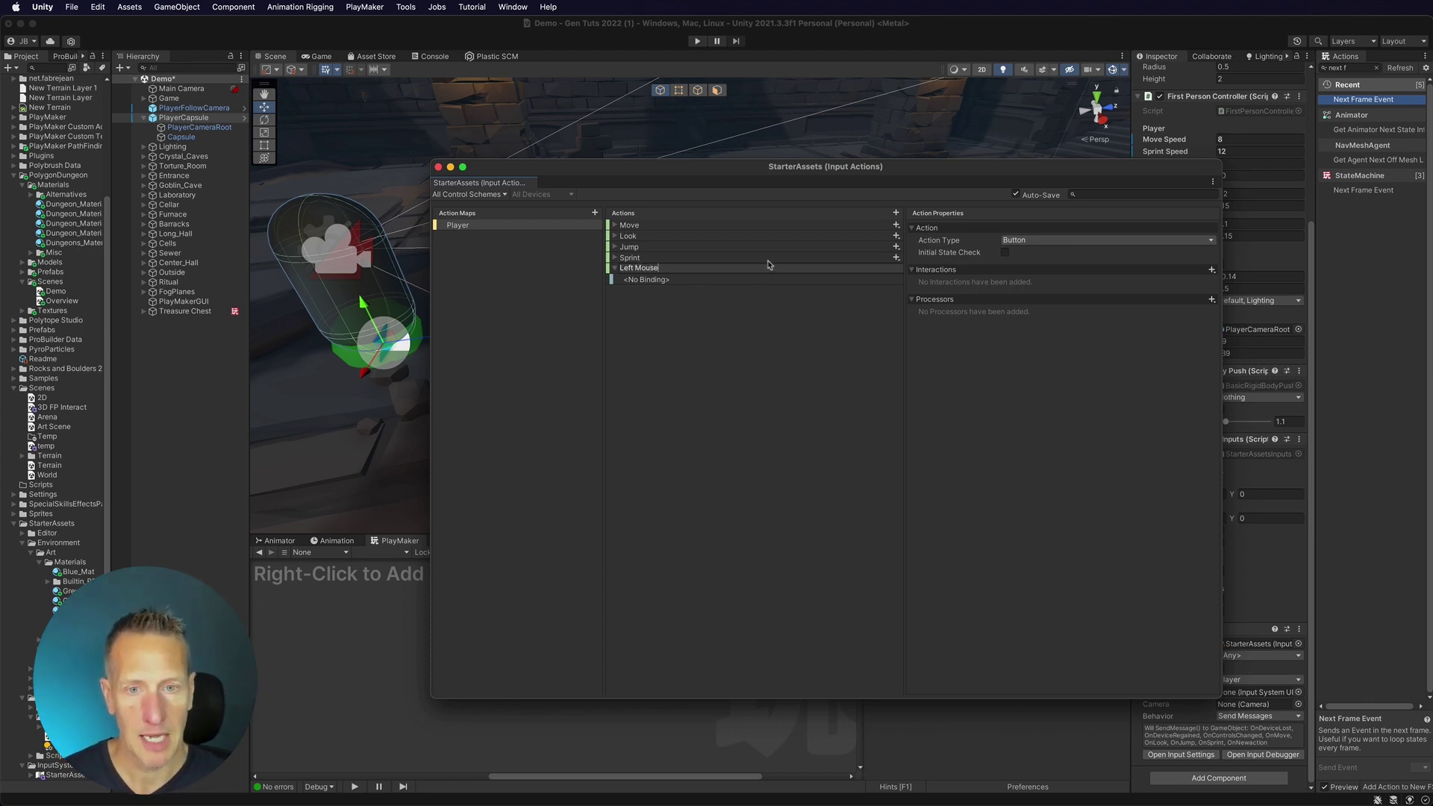
{"action": "left_click", "coordinate": [657, 281]}
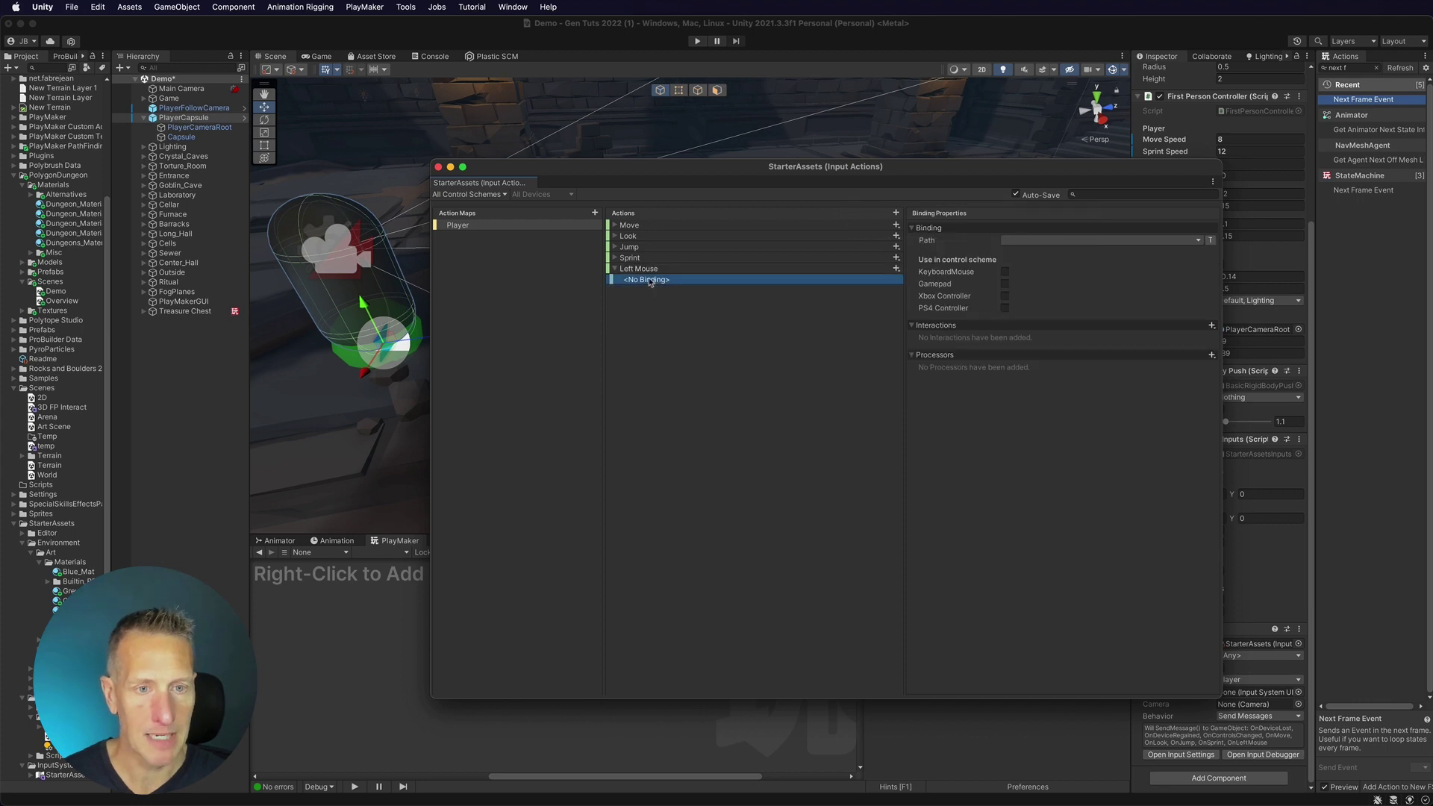
{"action": "left_click", "coordinate": [1057, 242]}
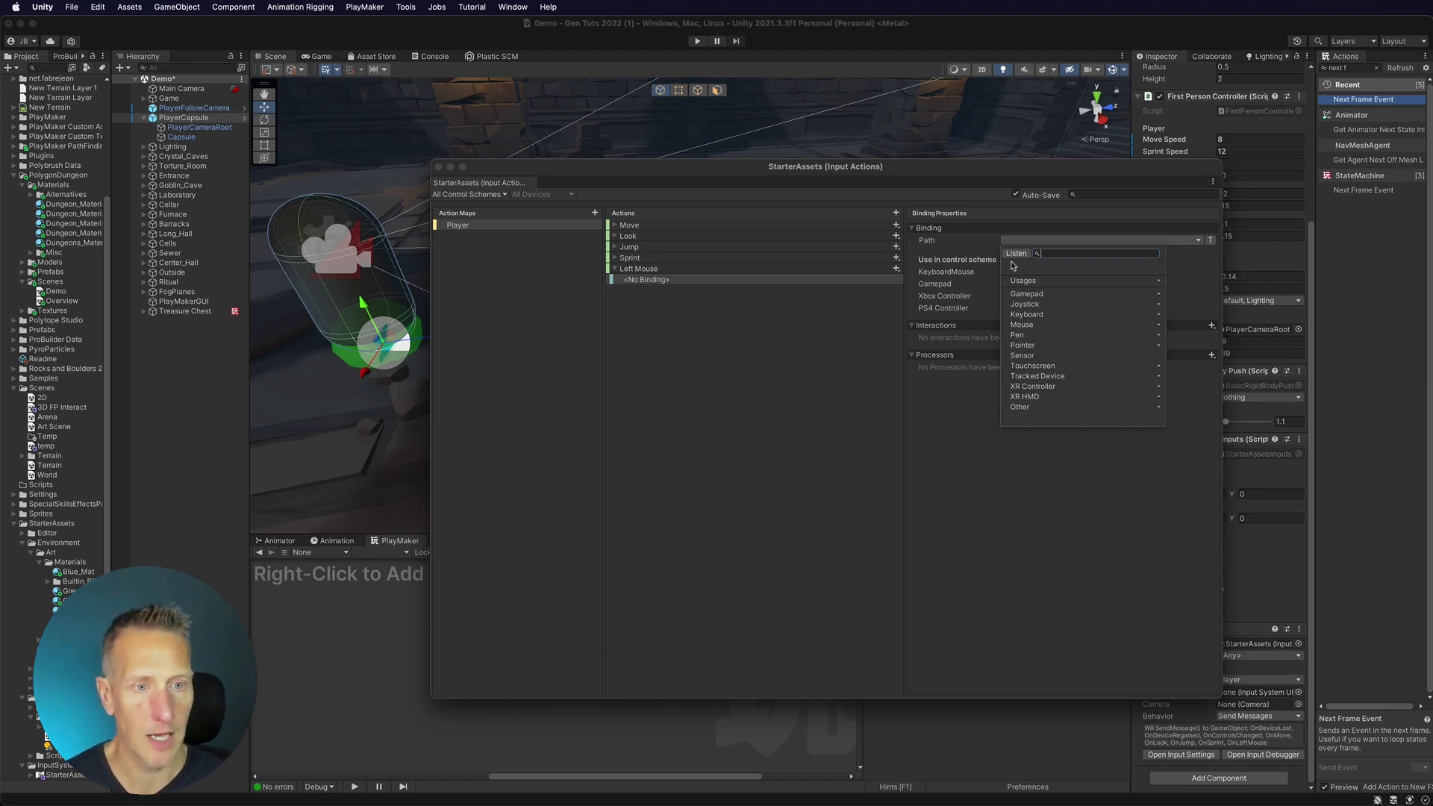
{"action": "left_click", "coordinate": [1020, 326]}
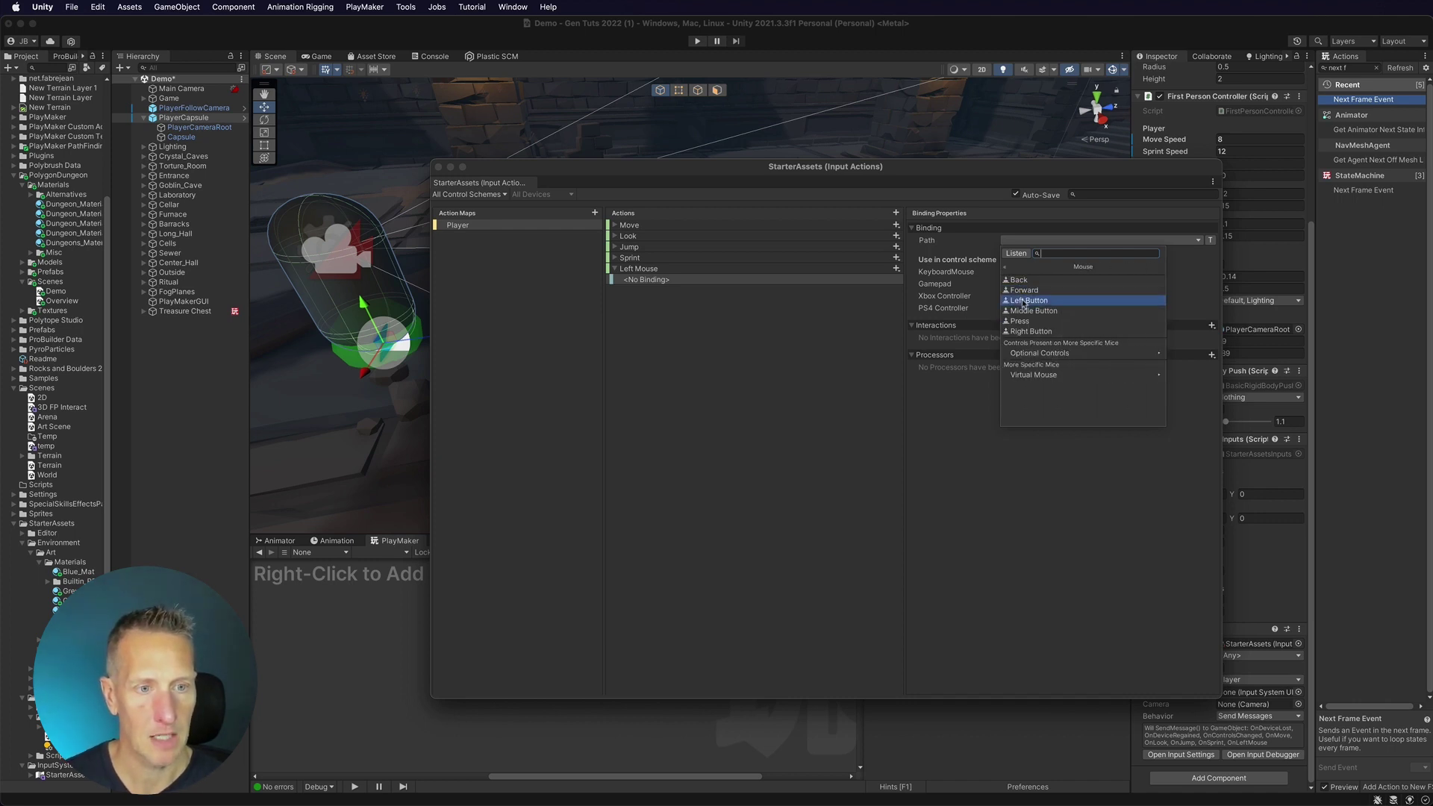
{"action": "left_click", "coordinate": [1024, 301]}
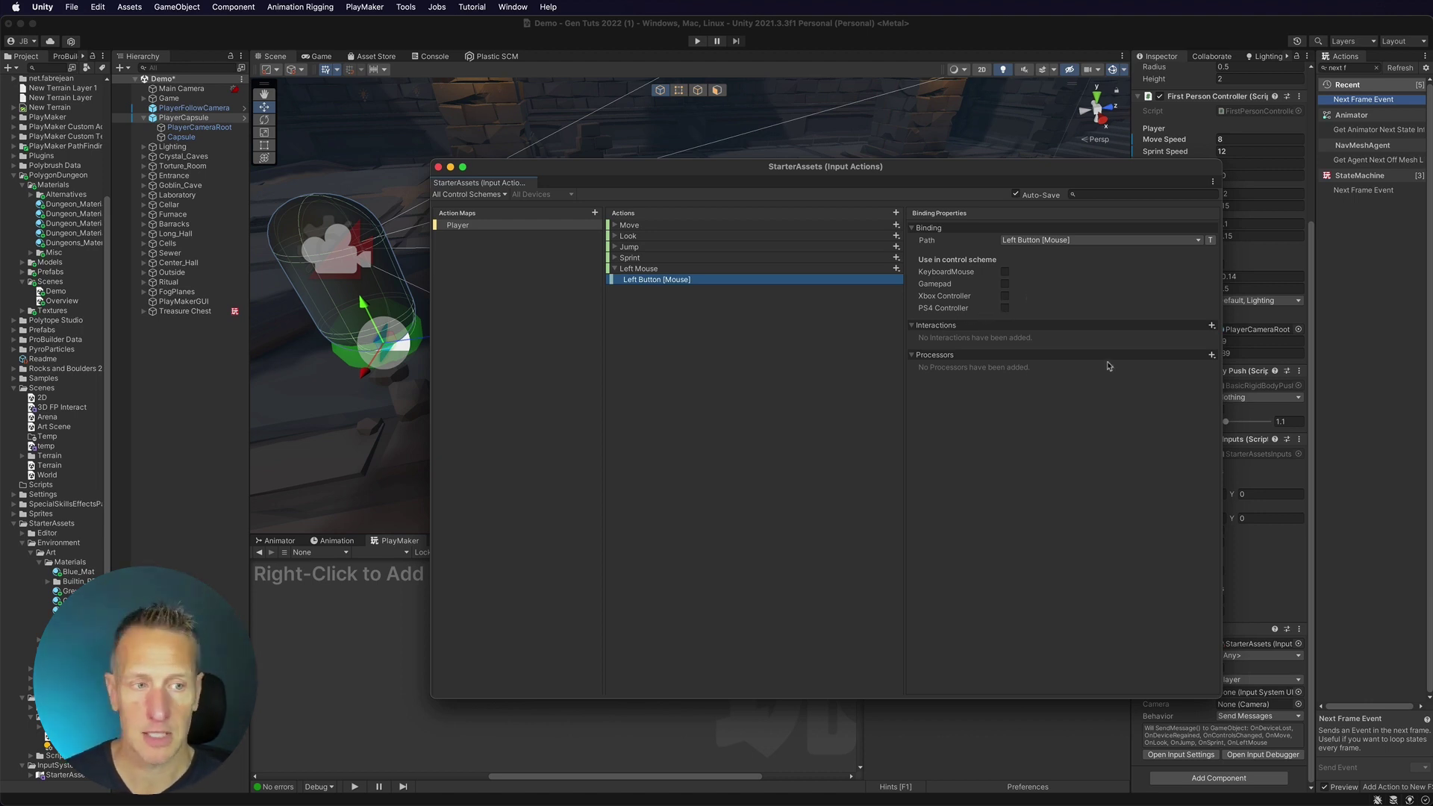
Add a Press interaction with Press Only trigger behavior to the Left Button binding and close the input actions editor.
{"action": "left_click", "coordinate": [1212, 327]}
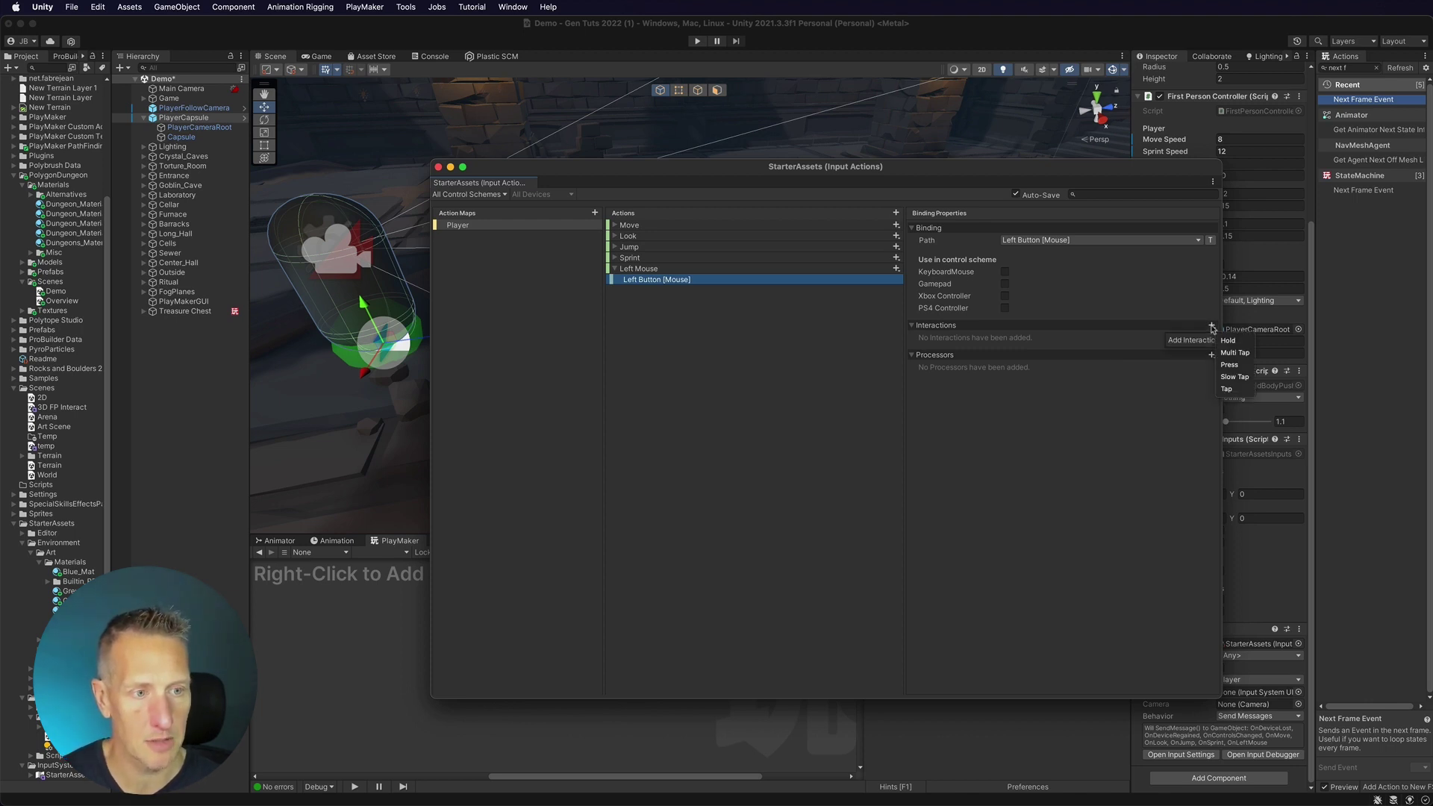
{"action": "left_click", "coordinate": [1241, 366]}
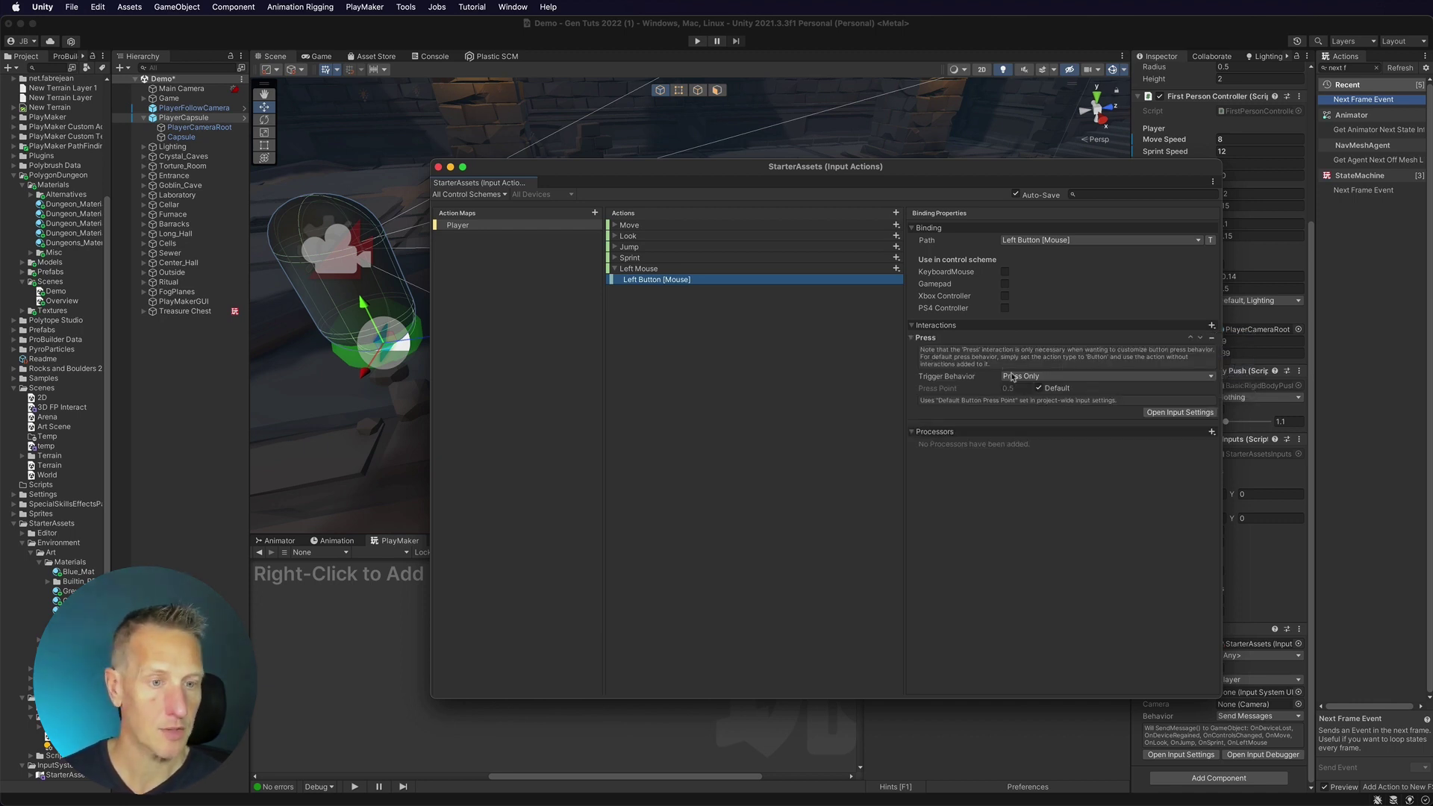
{"action": "left_click", "coordinate": [1023, 377]}
{"action": "left_click", "coordinate": [979, 373]}
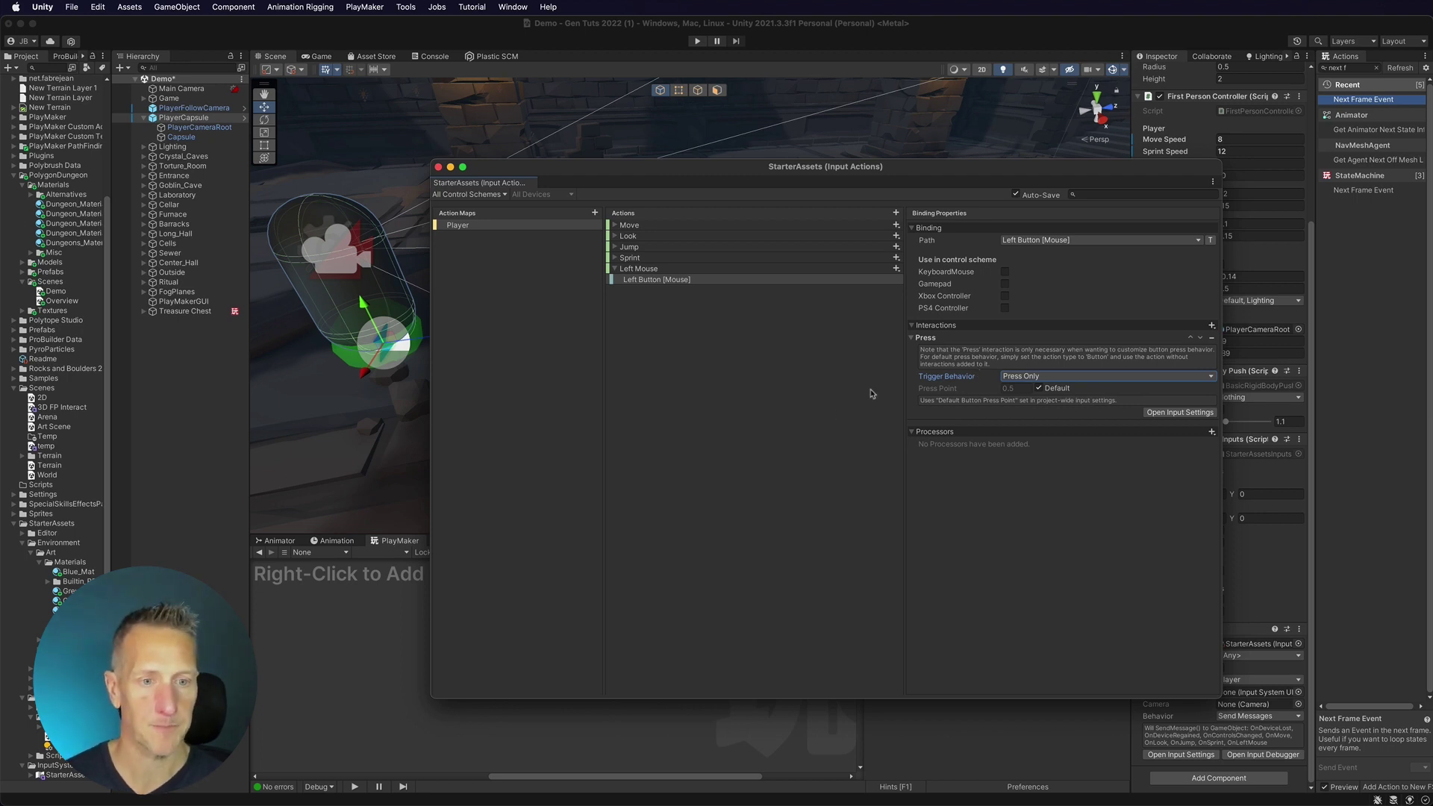
{"action": "left_click", "coordinate": [742, 412]}
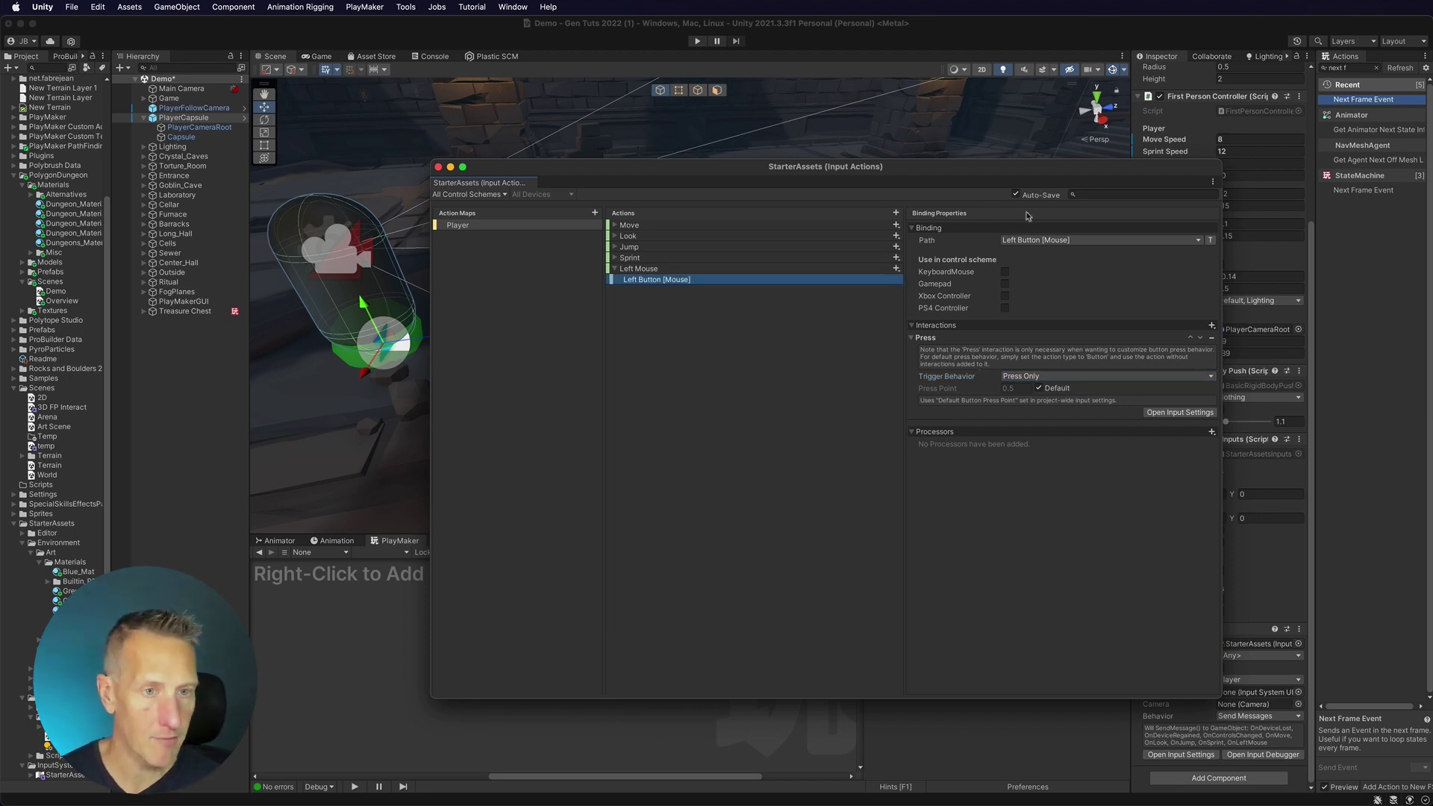
{"action": "left_click", "coordinate": [439, 167]}
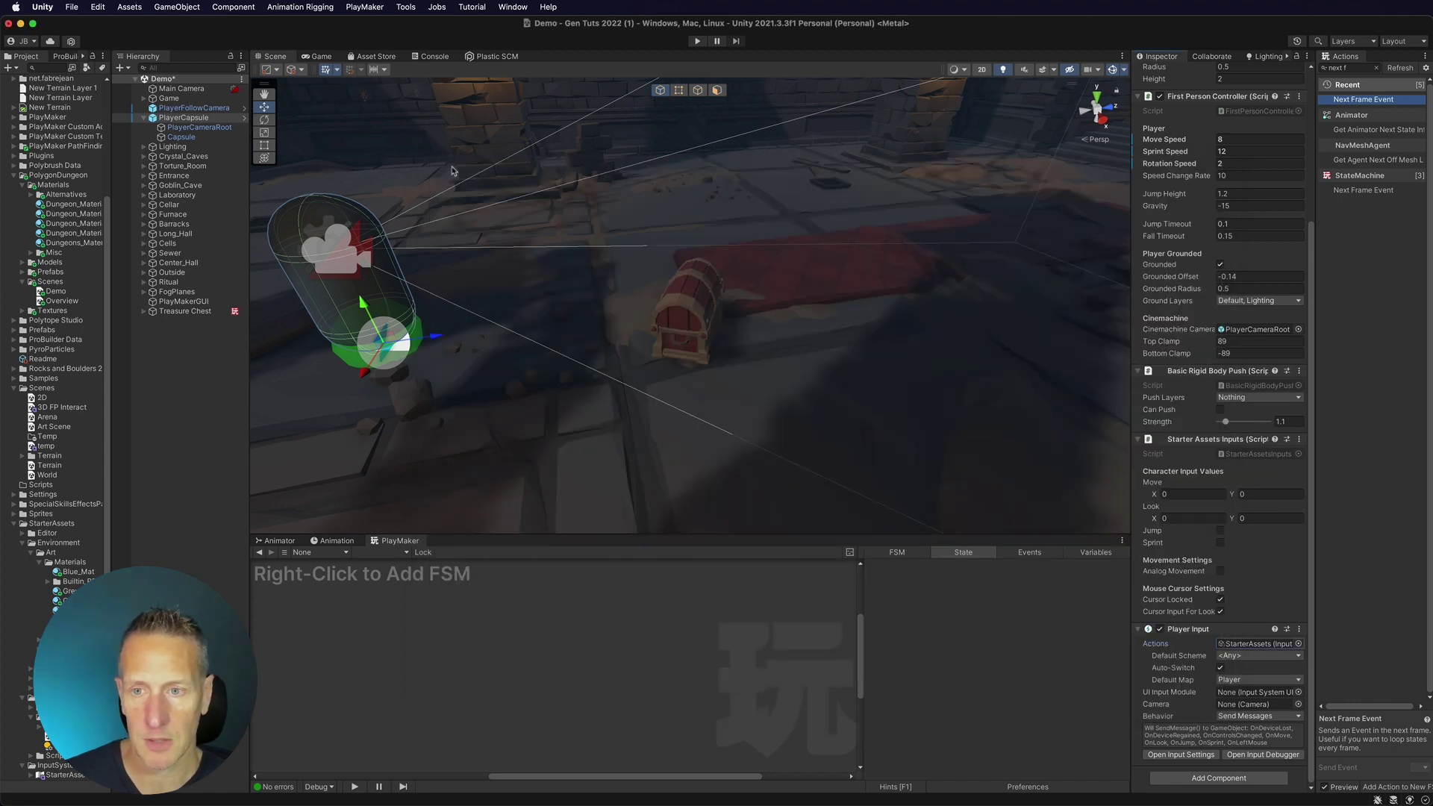
Create an empty game object at the root of the scene hierarchy and name it --Game Manager.
{"action": "left_click", "coordinate": [161, 333]}
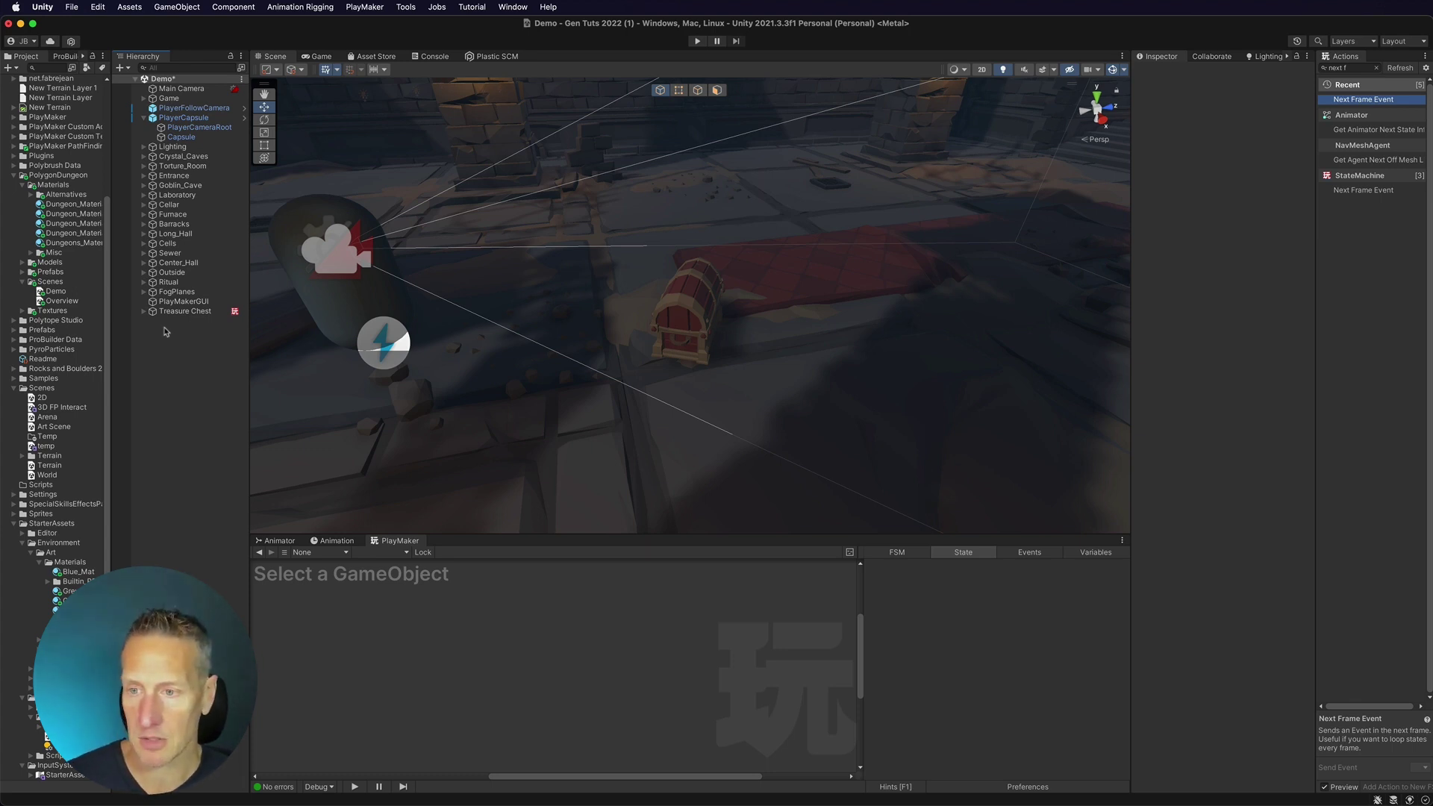
{"action": "right_click", "coordinate": [165, 332]}
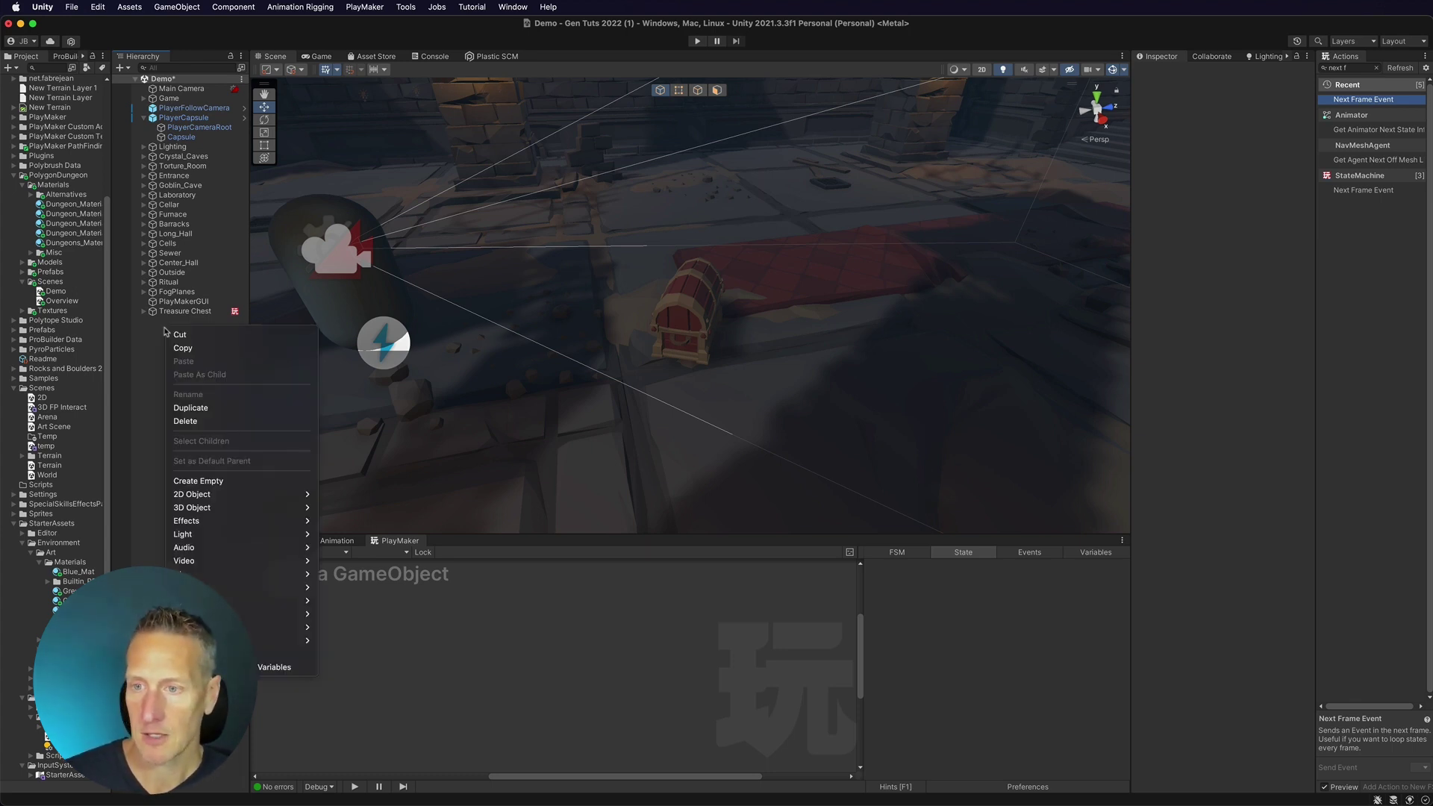
{"action": "left_click", "coordinate": [200, 480]}
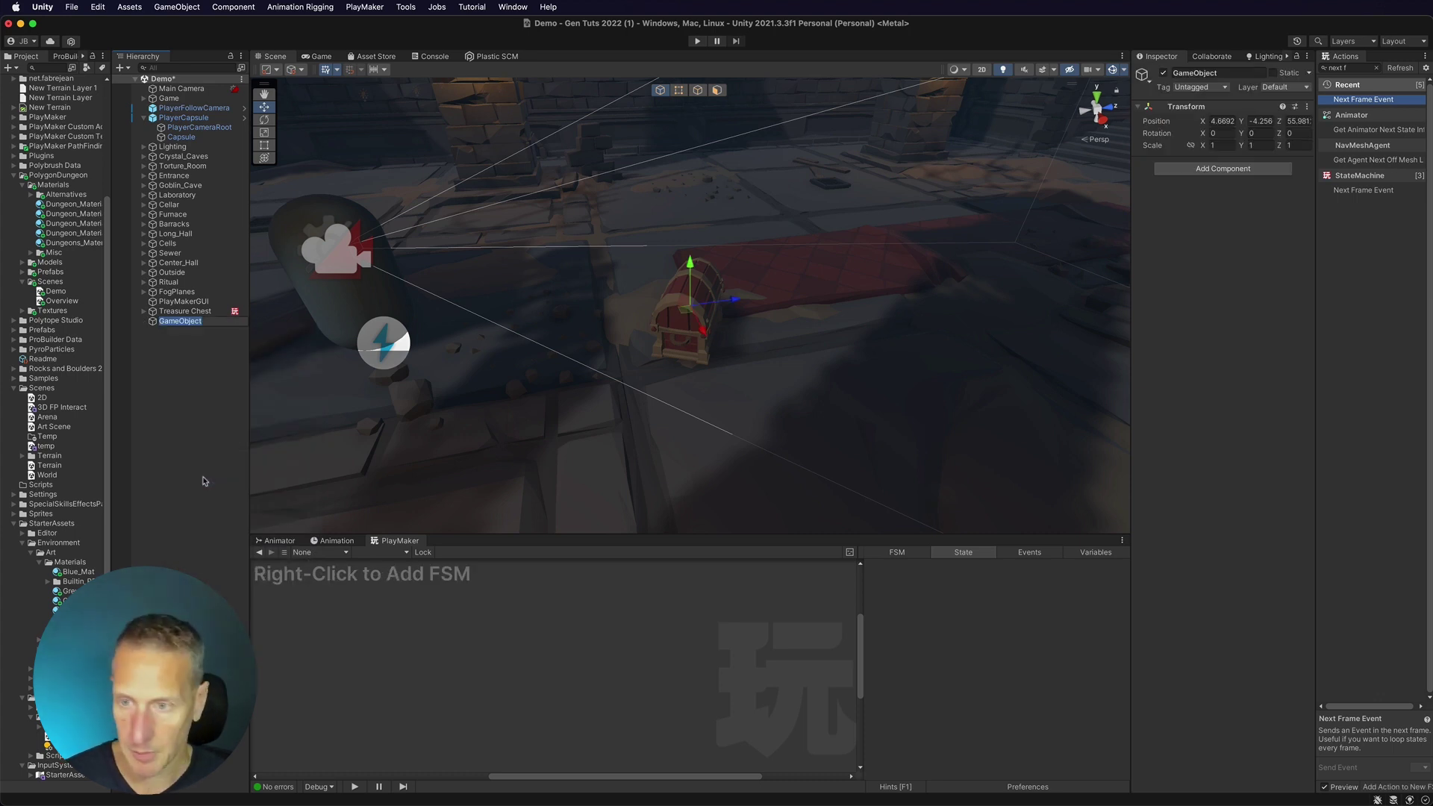
{"action": "type", "text": "--Game "}
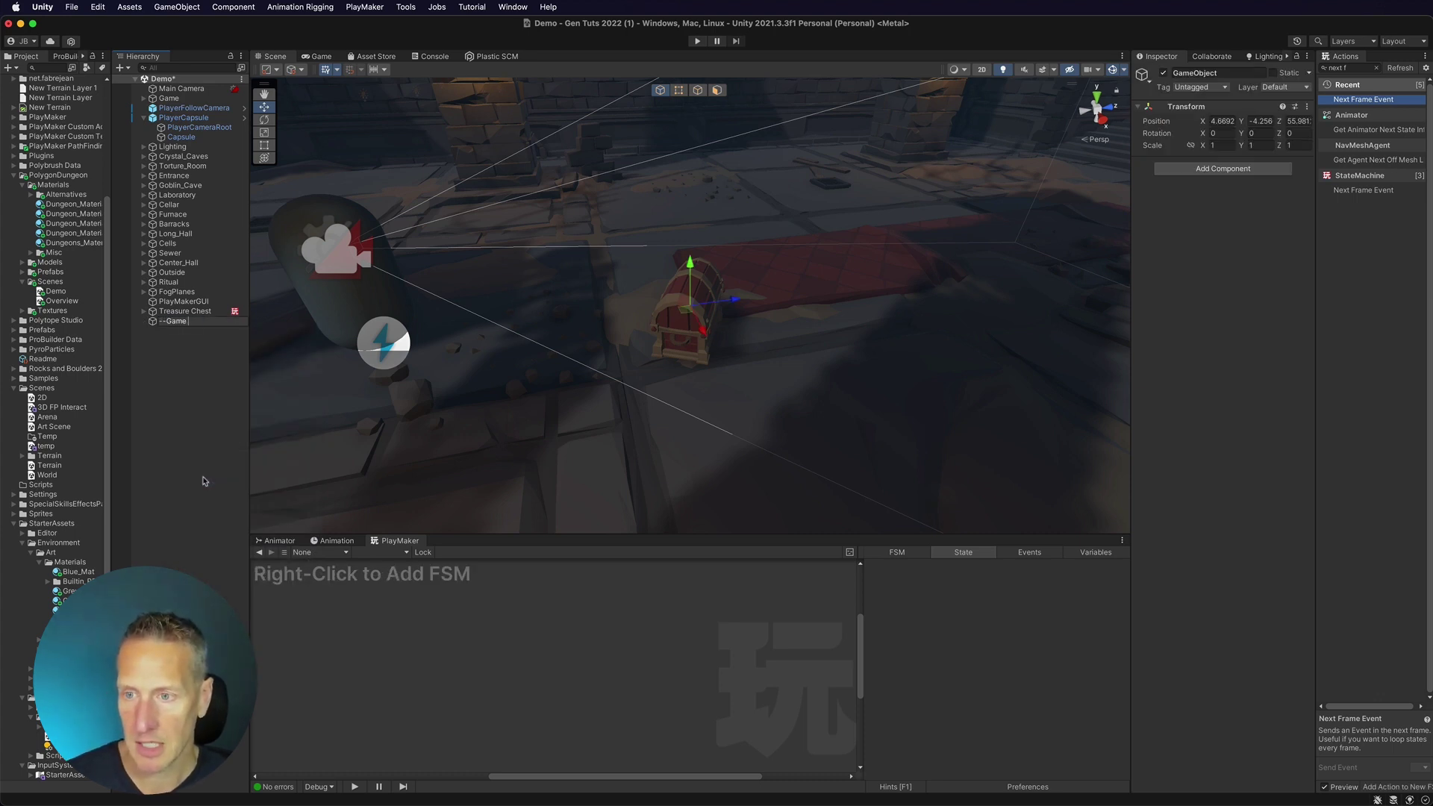
{"action": "type", "text": "Manager"}
{"action": "key", "text": "Return"}
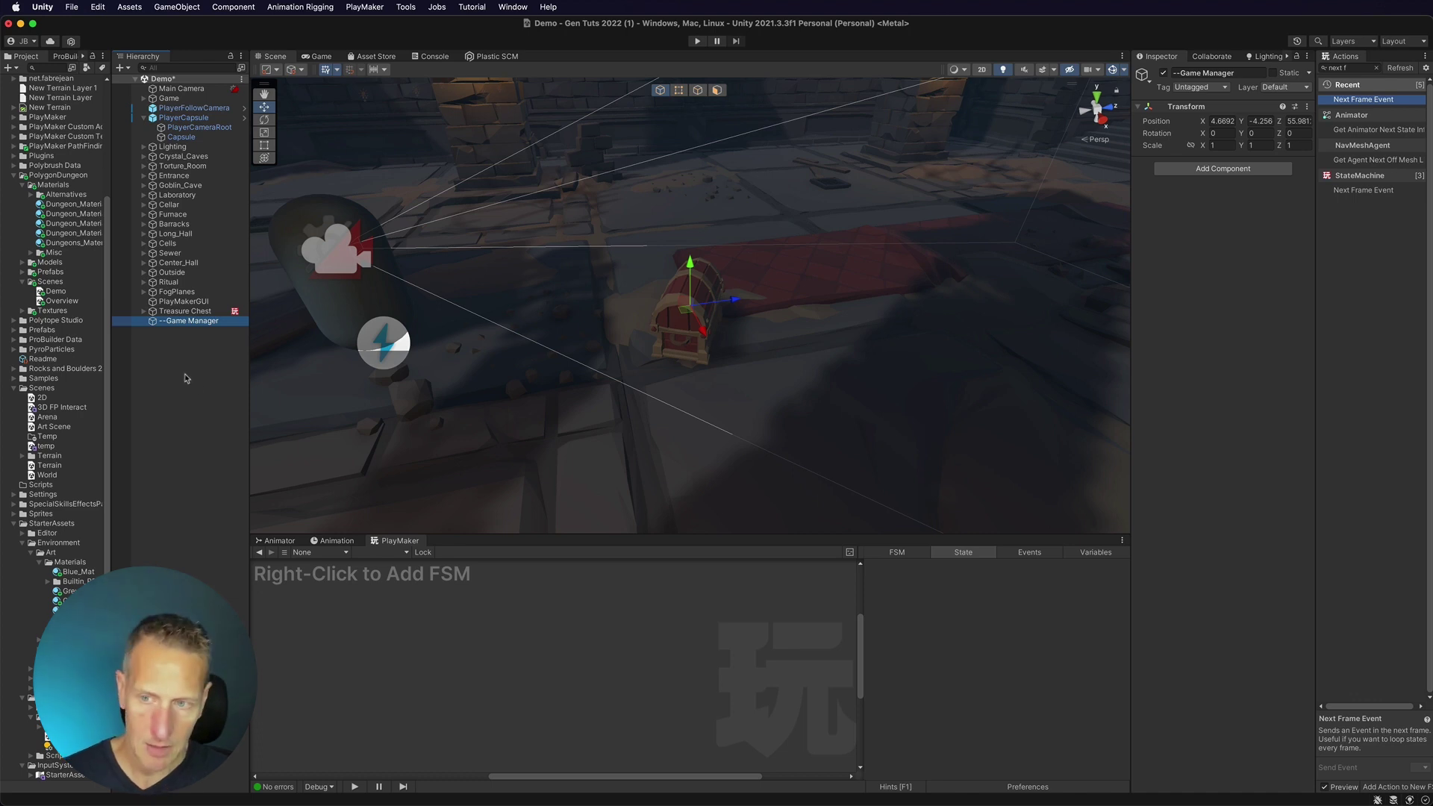
Create an empty child object named Player Manager under --Game Manager.
{"action": "right_click", "coordinate": [179, 323]}
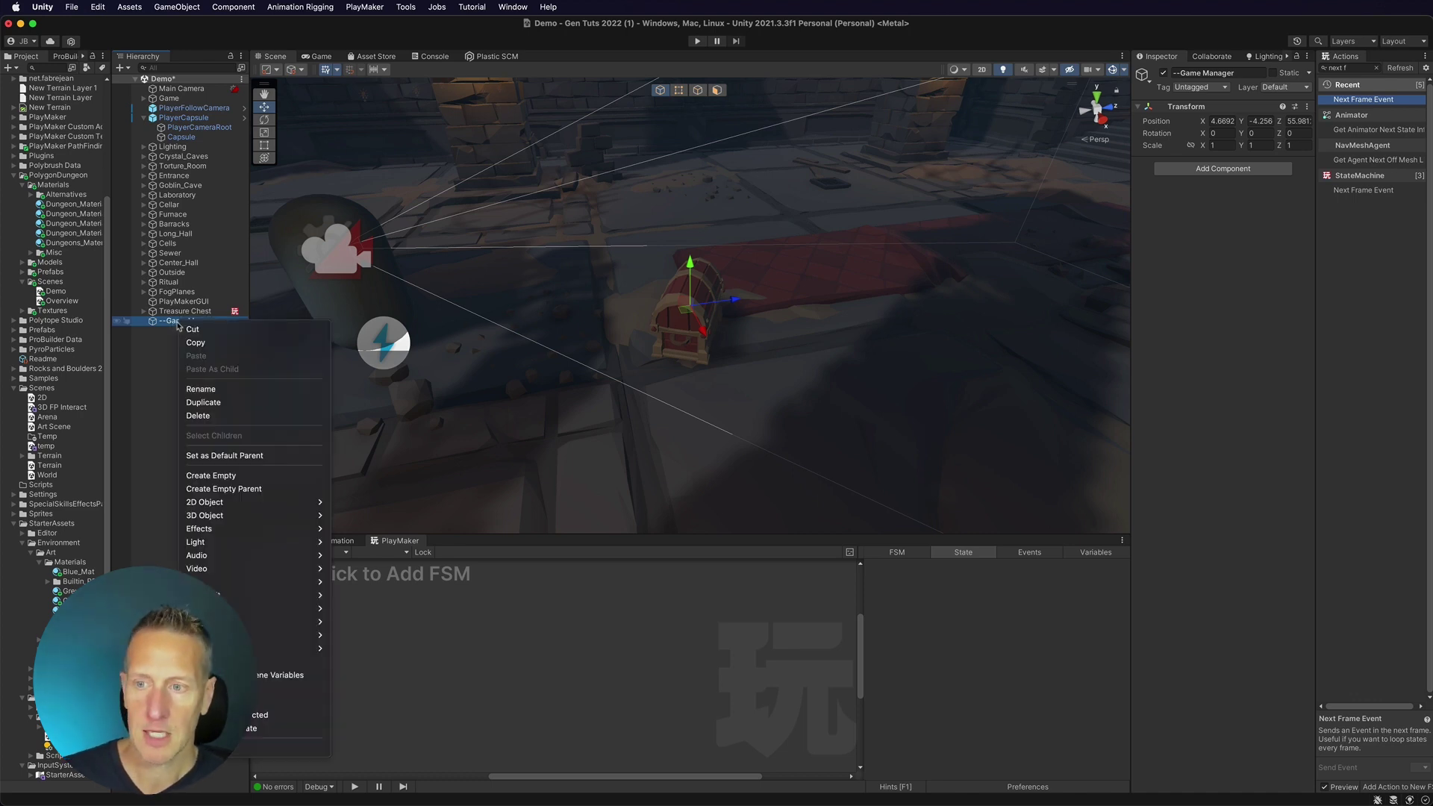
{"action": "left_click", "coordinate": [224, 476]}
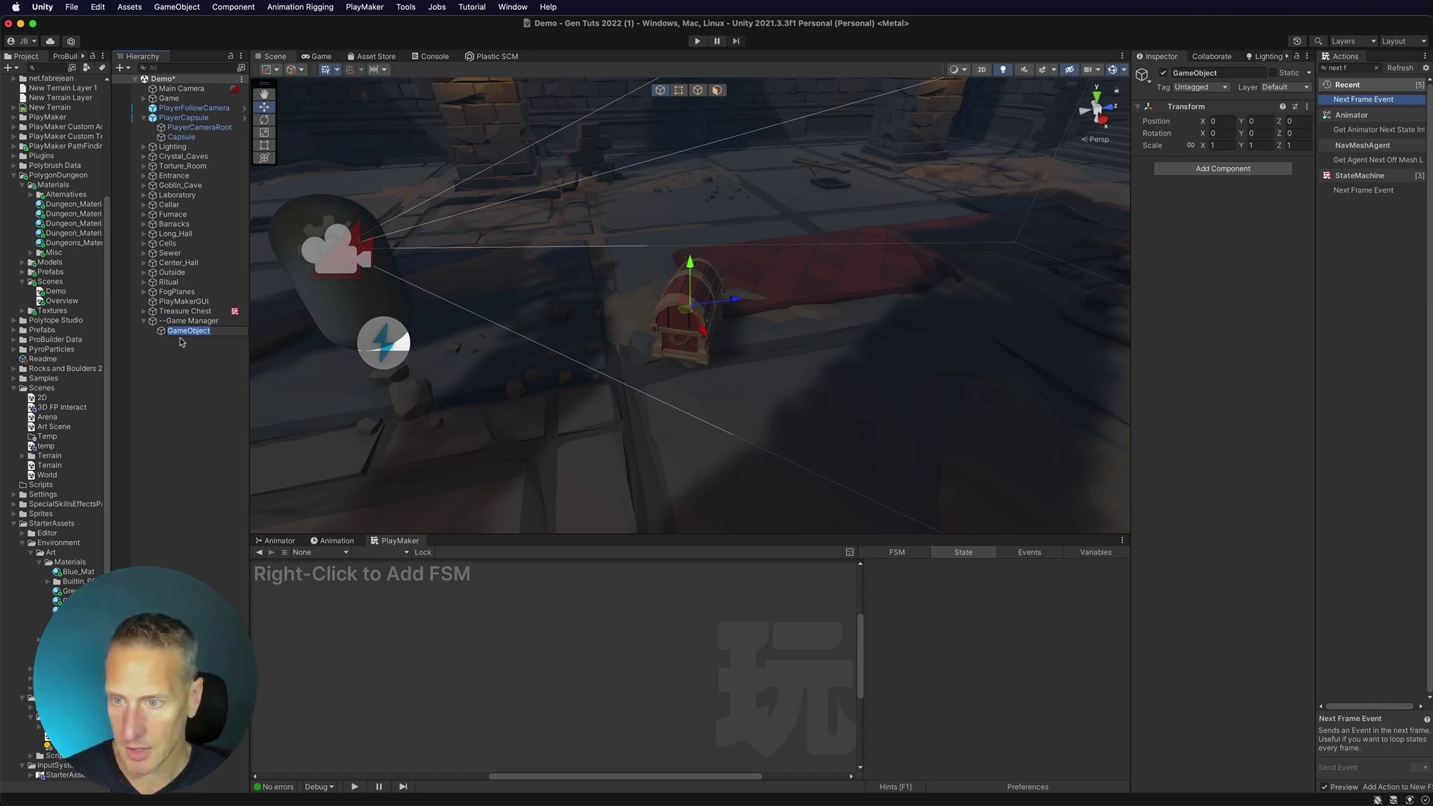
{"action": "type", "text": "Player Manager"}
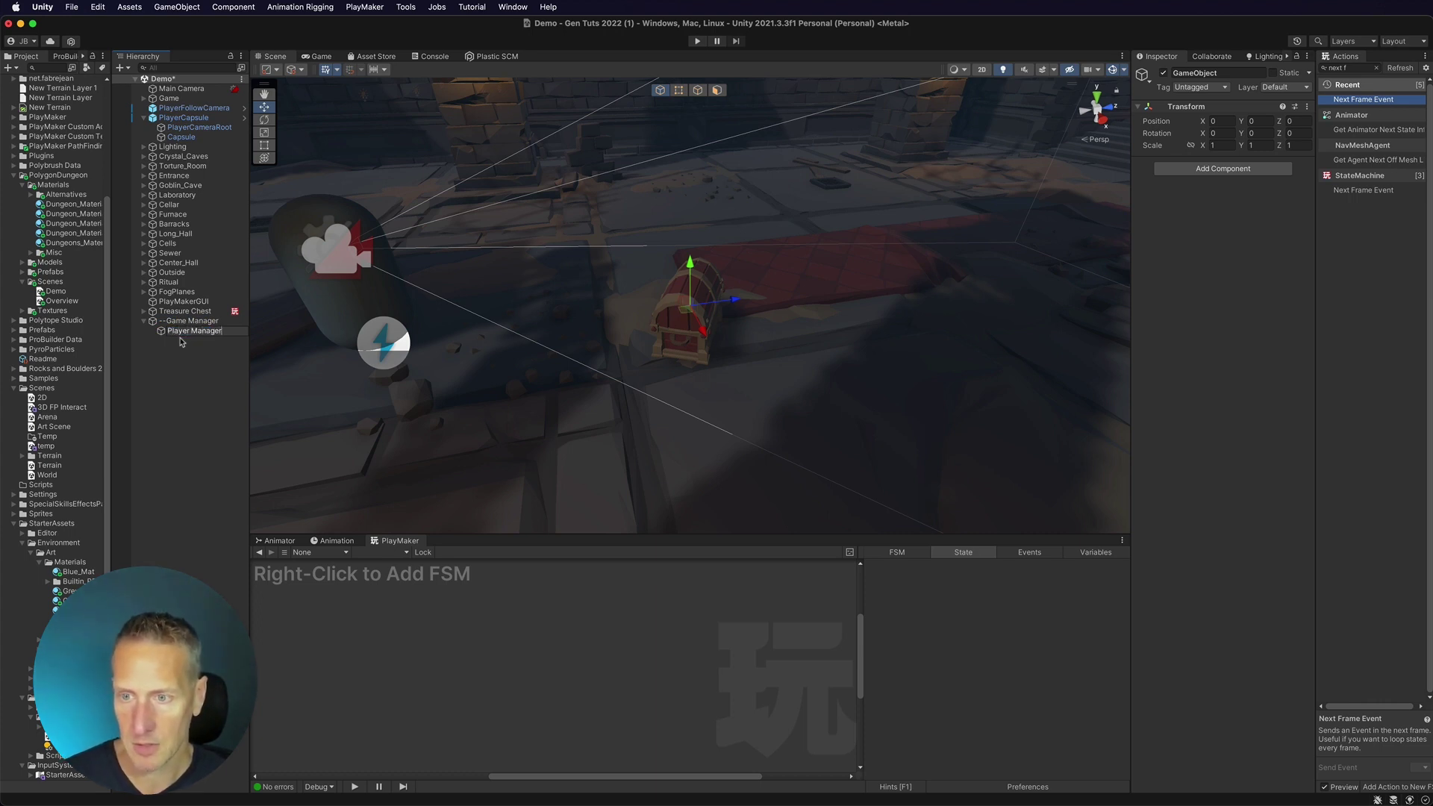
{"action": "key", "text": "Return"}
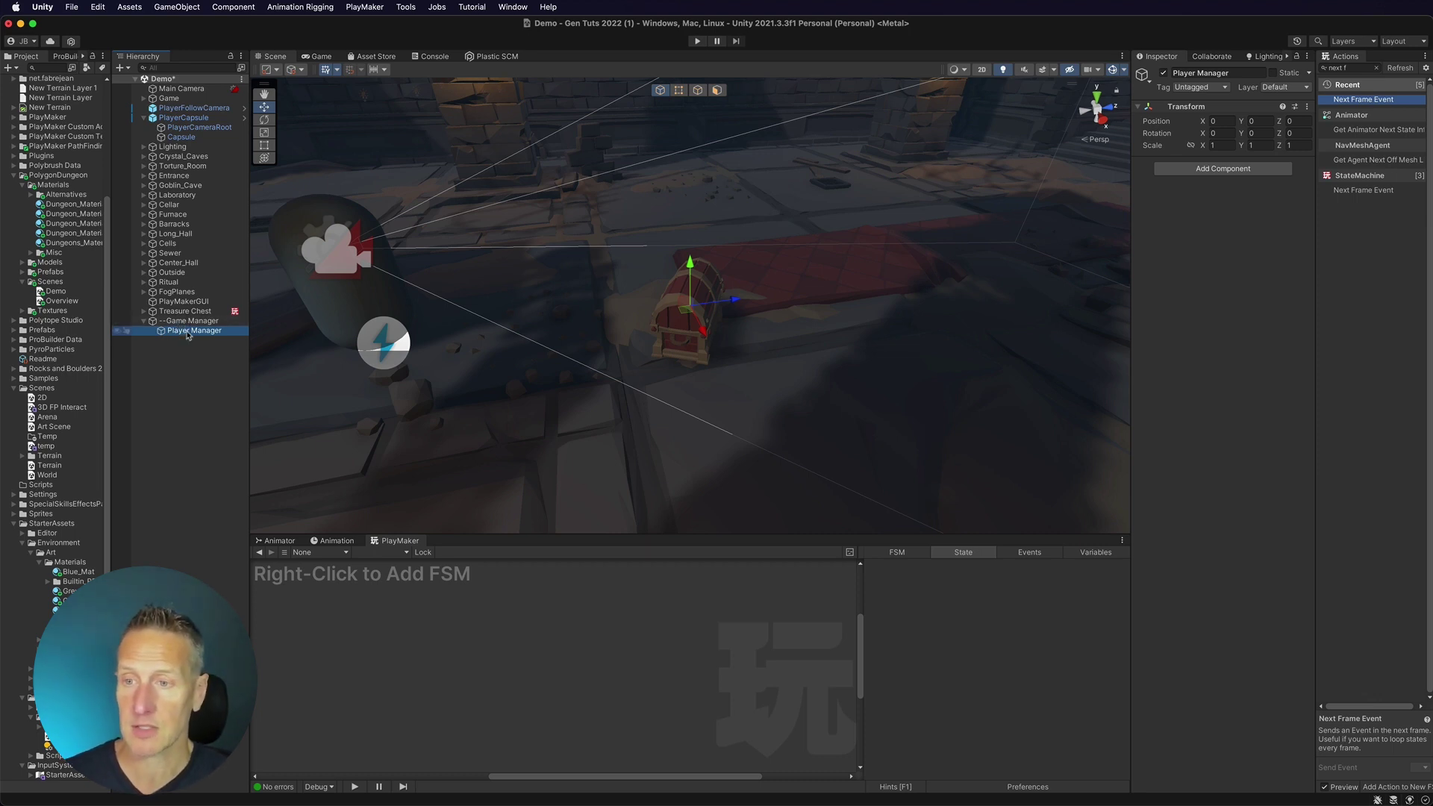
Add a PlayMaker FSM to Player Manager and rename its start state Listen.
{"action": "left_click", "coordinate": [190, 332]}
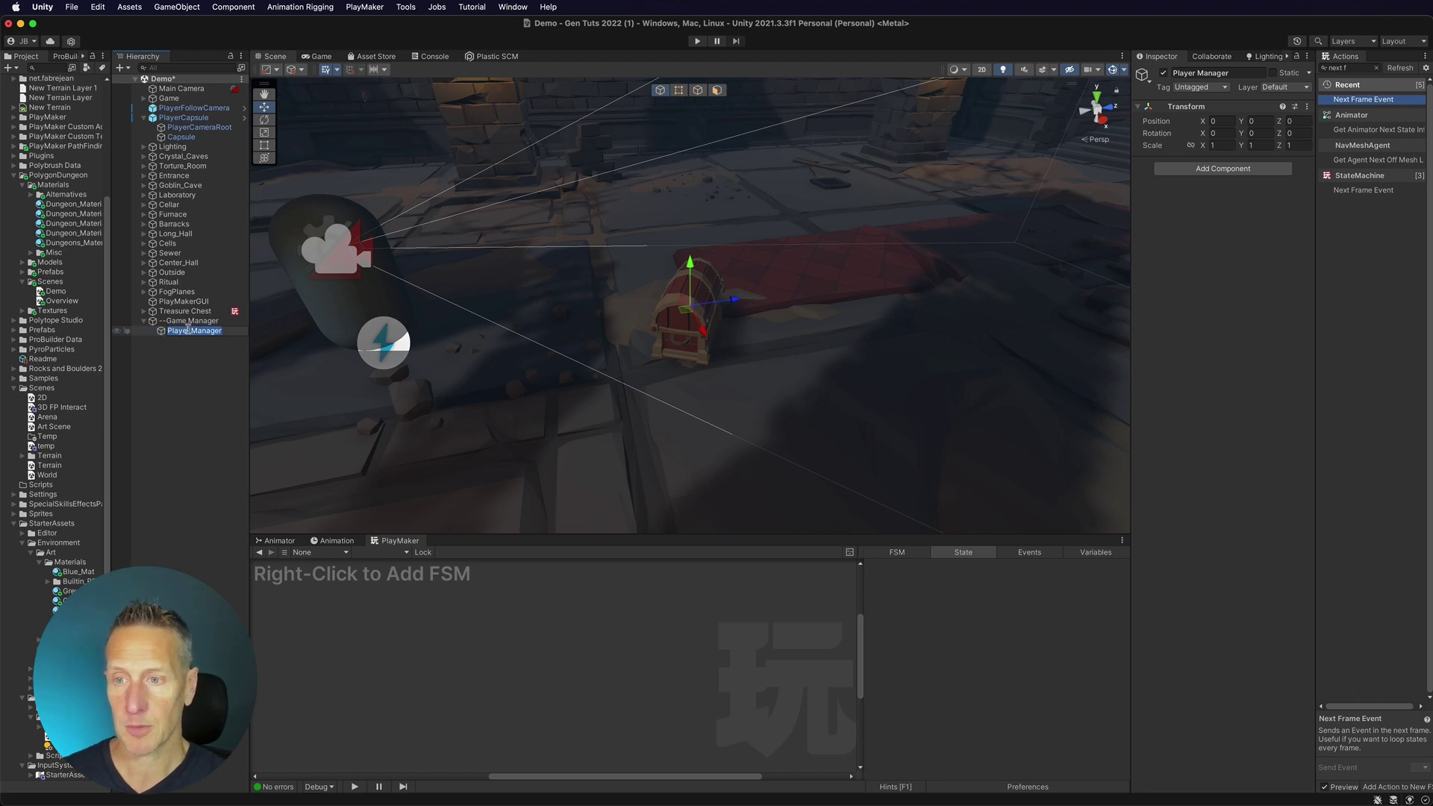
{"action": "right_click", "coordinate": [585, 616]}
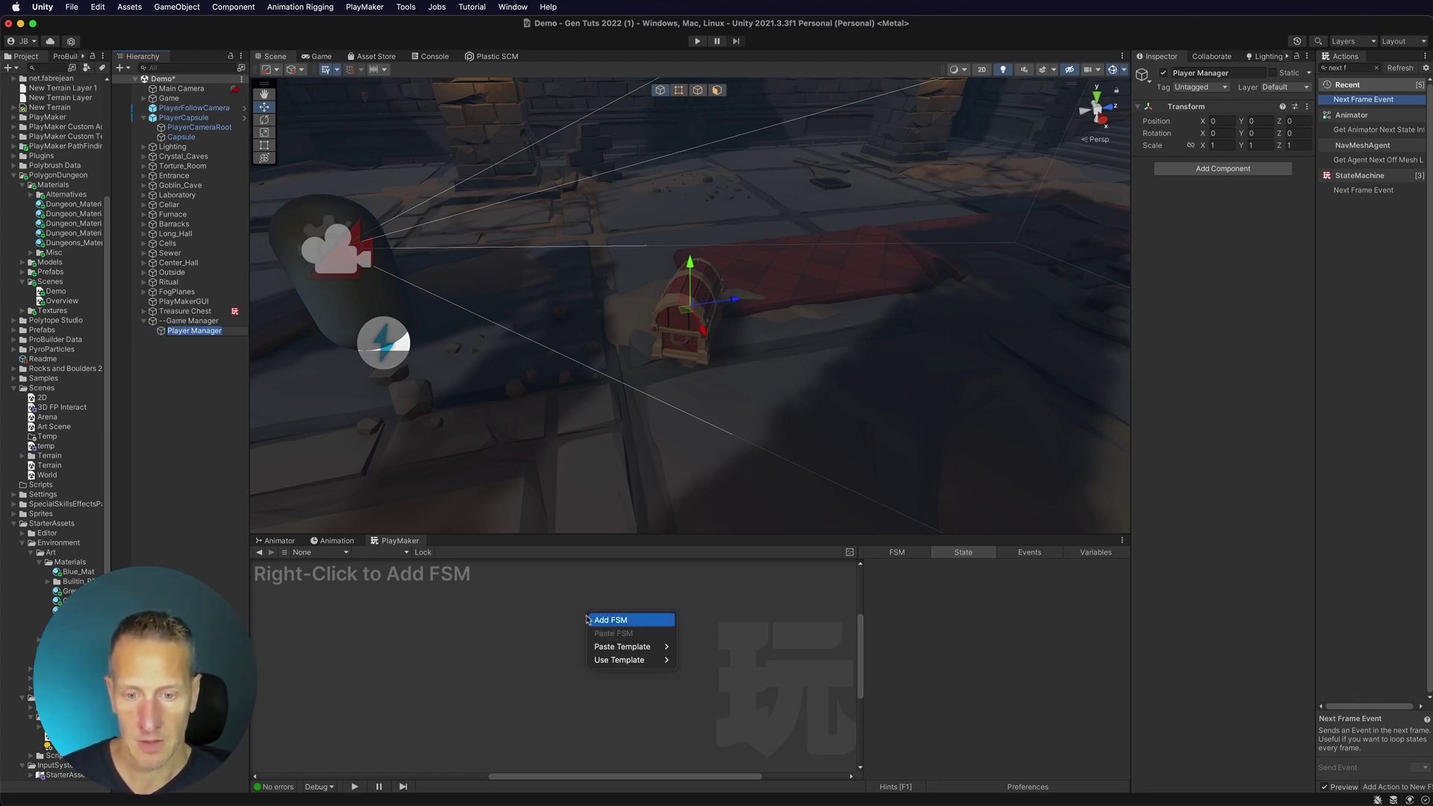
{"action": "left_click", "coordinate": [593, 618]}
{"action": "left_click_drag", "start_coordinate": [337, 670], "coordinate": [541, 638]}
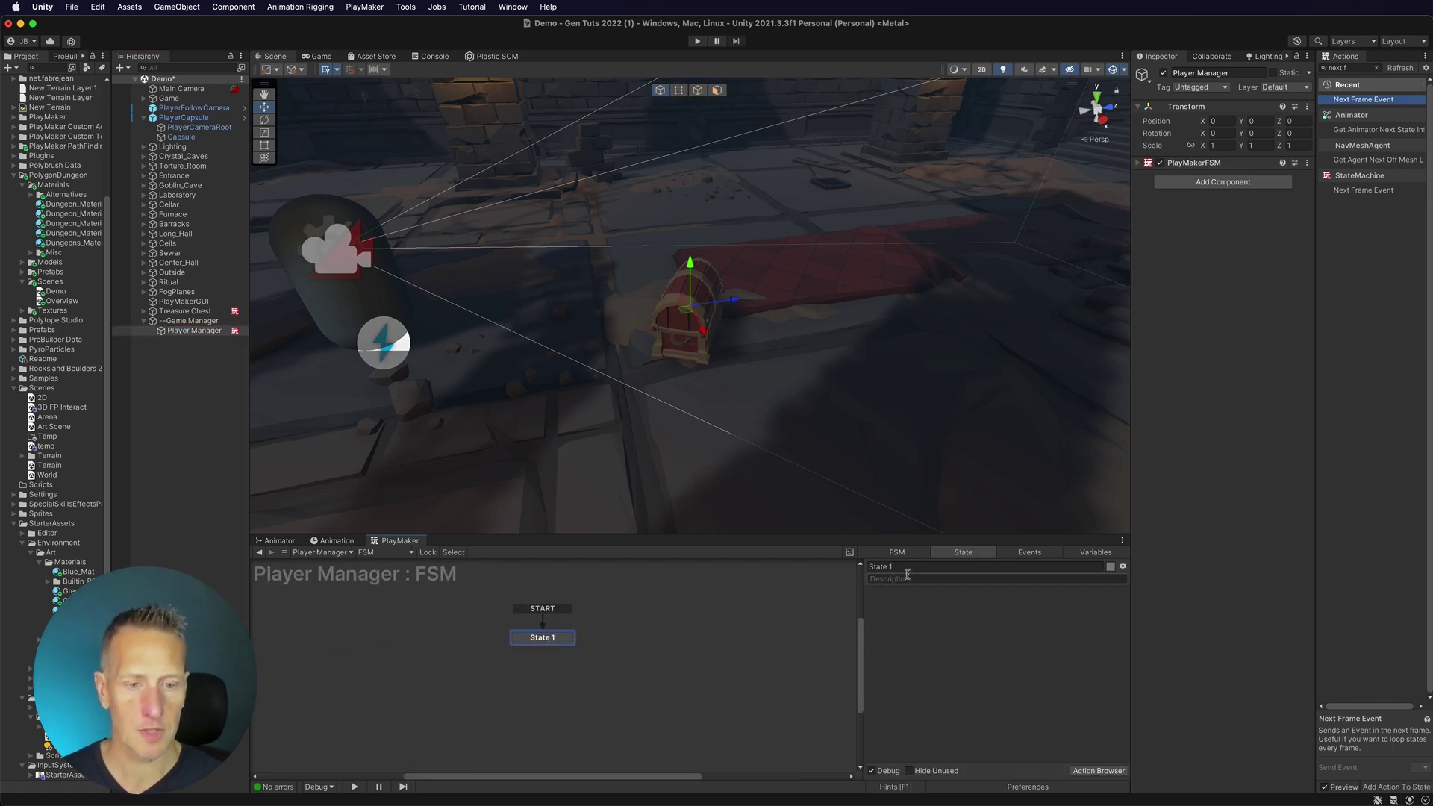
{"action": "left_click_drag", "start_coordinate": [908, 570], "coordinate": [833, 567]}
{"action": "type", "text": "Listen"}
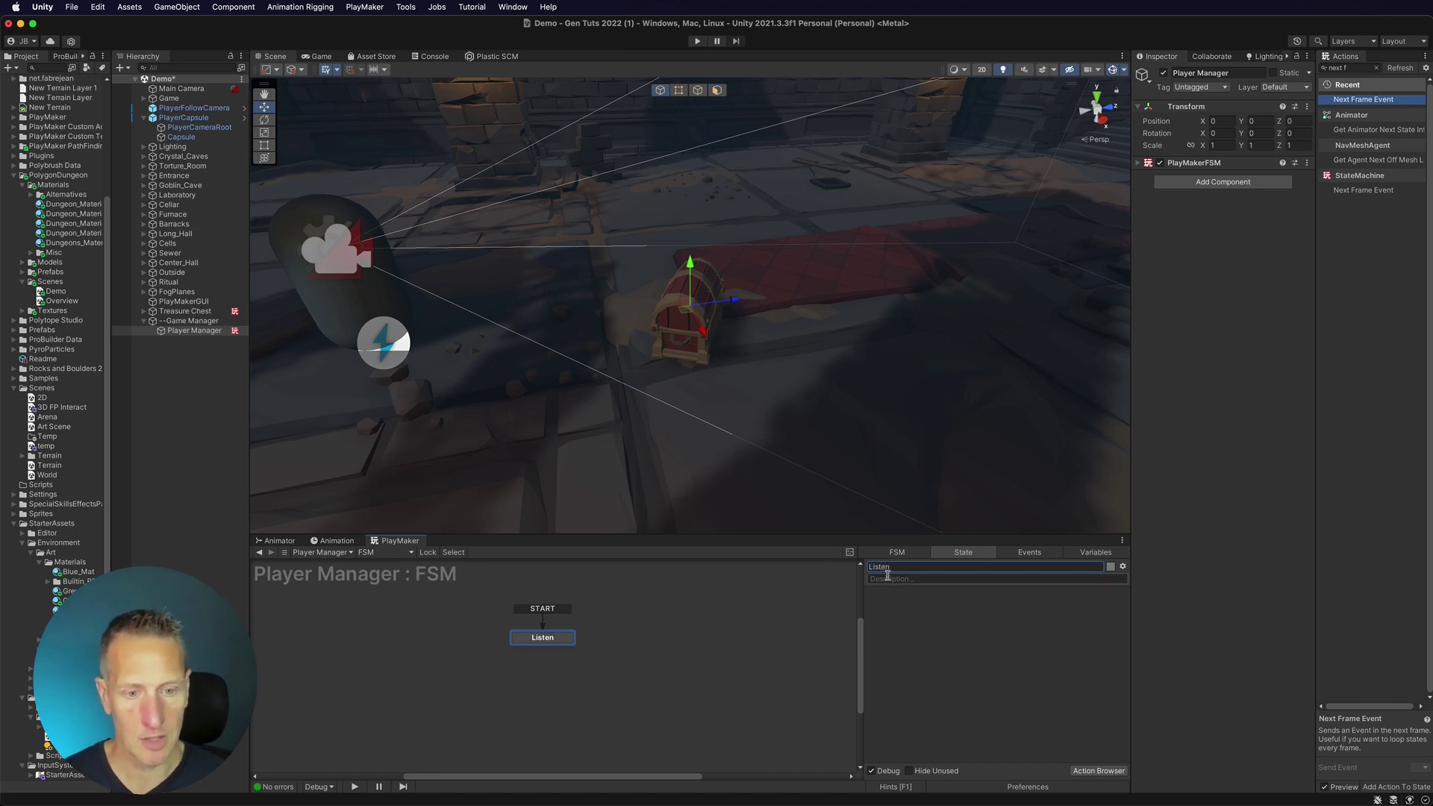
Rename the Player Manager's FSM component as Interaction.
{"action": "left_click", "coordinate": [1139, 163]}
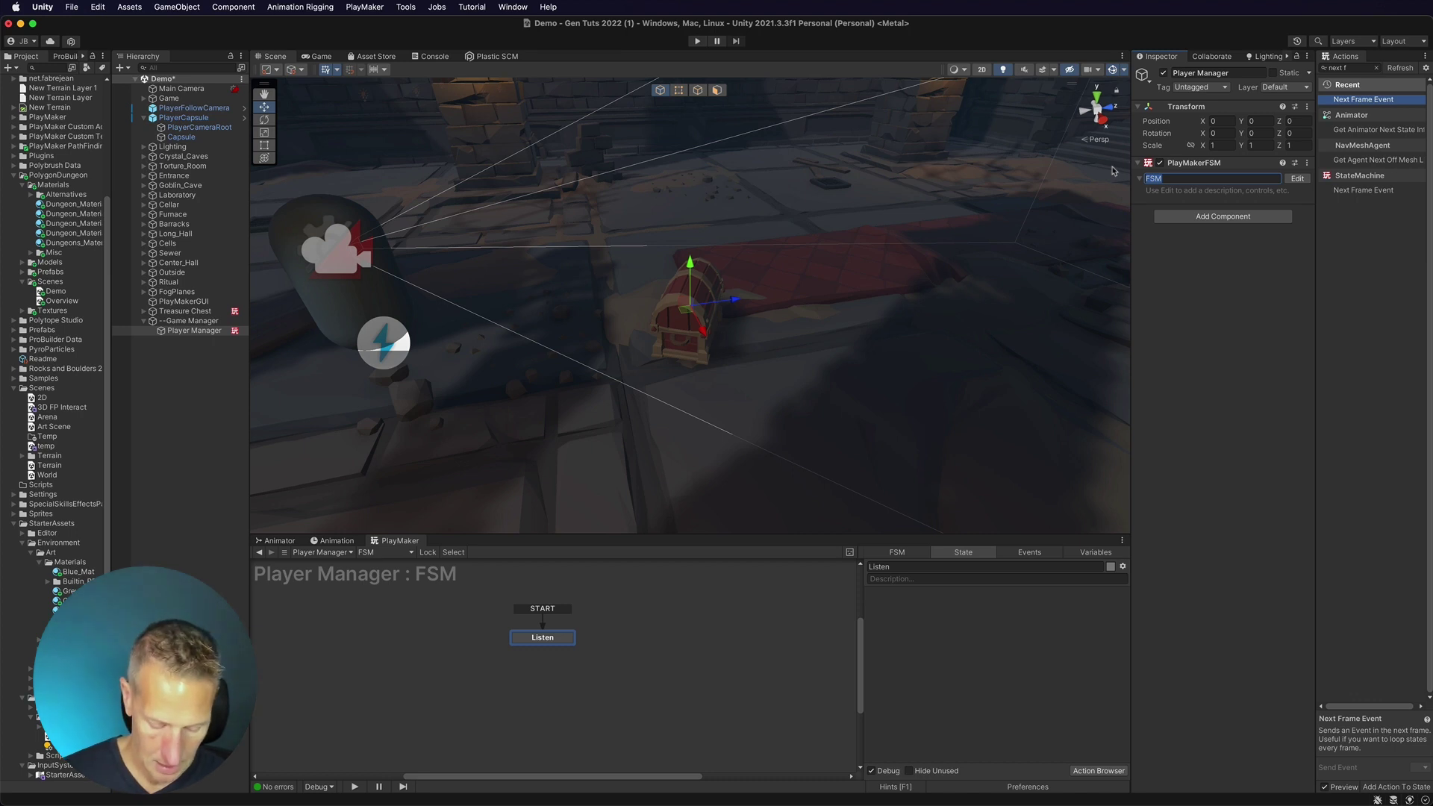
{"action": "type", "text": "Interaction"}
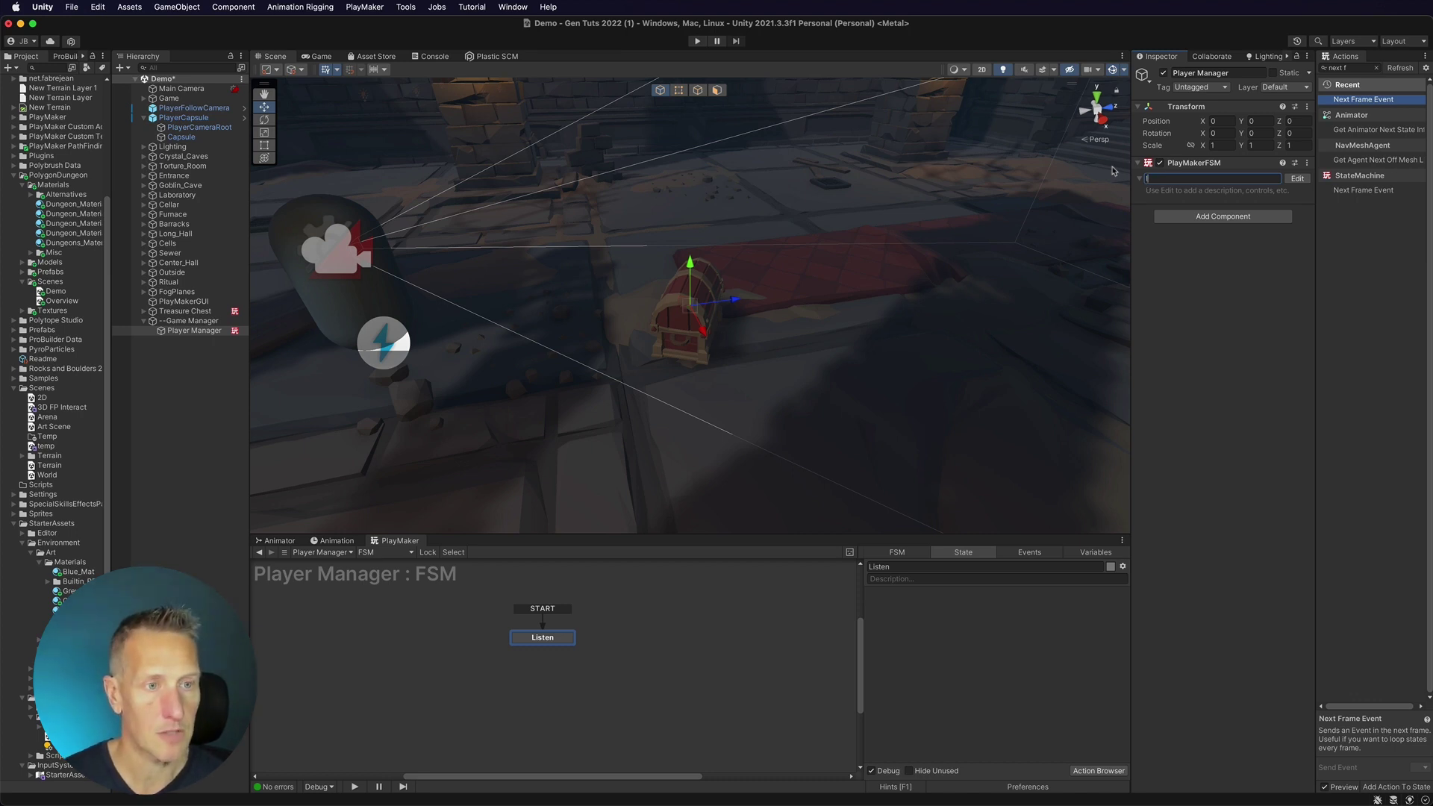
{"action": "key", "text": "Return"}
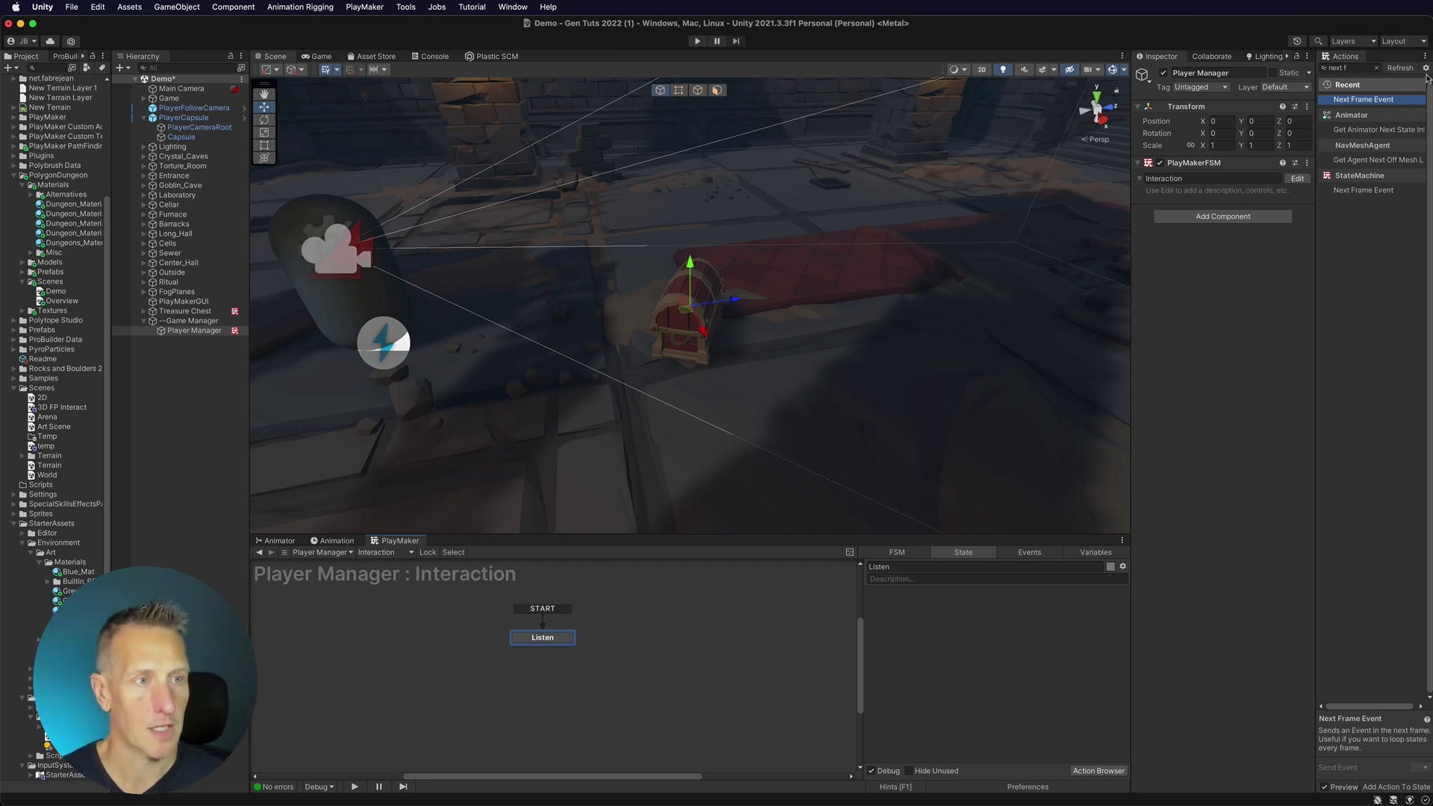
Clear the search filter of the PlayMaker action list and expand the PlayerInput category.
{"action": "left_click", "coordinate": [1377, 68]}
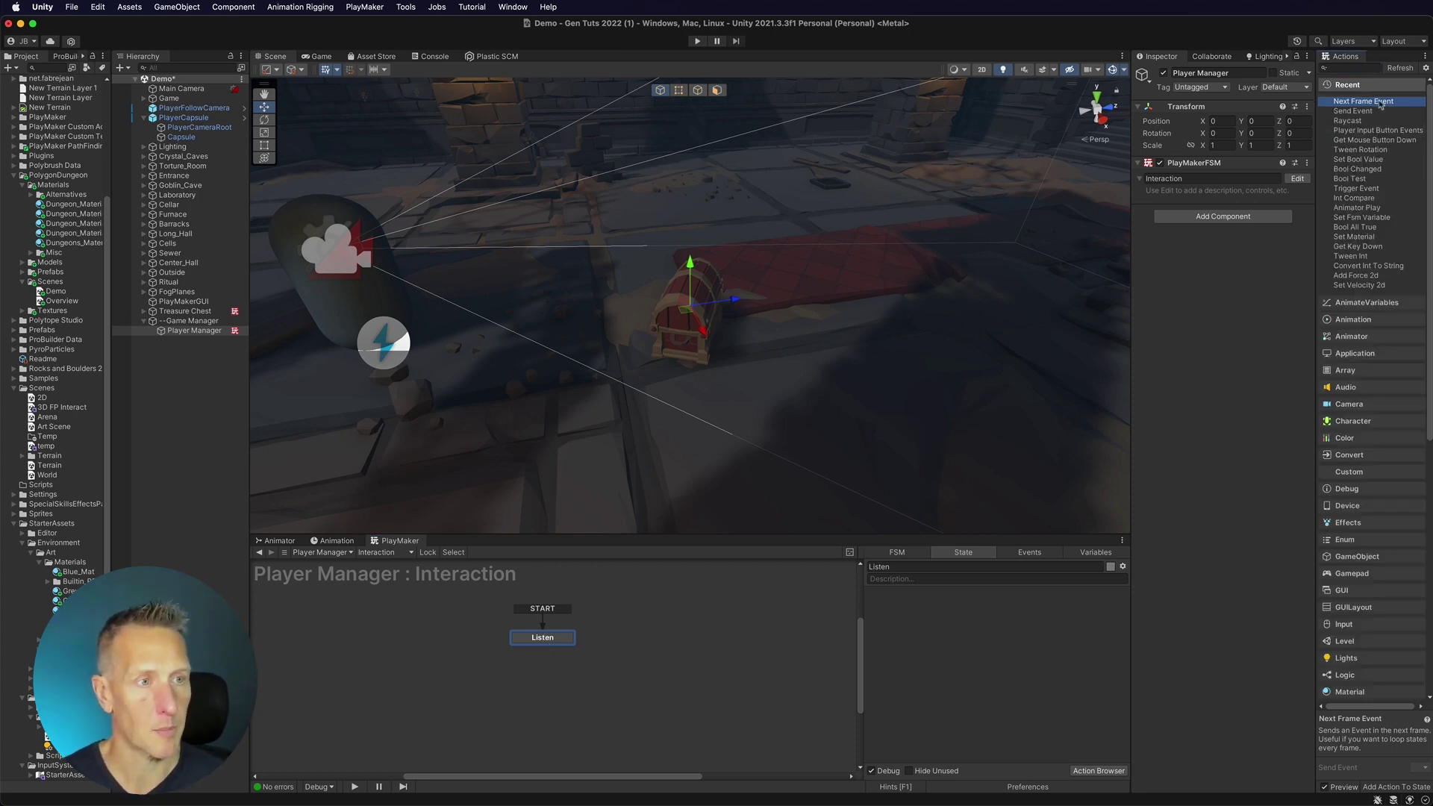
{"action": "scroll", "coordinate": [1363, 499], "scroll_direction": "down", "scroll_amount": 10}
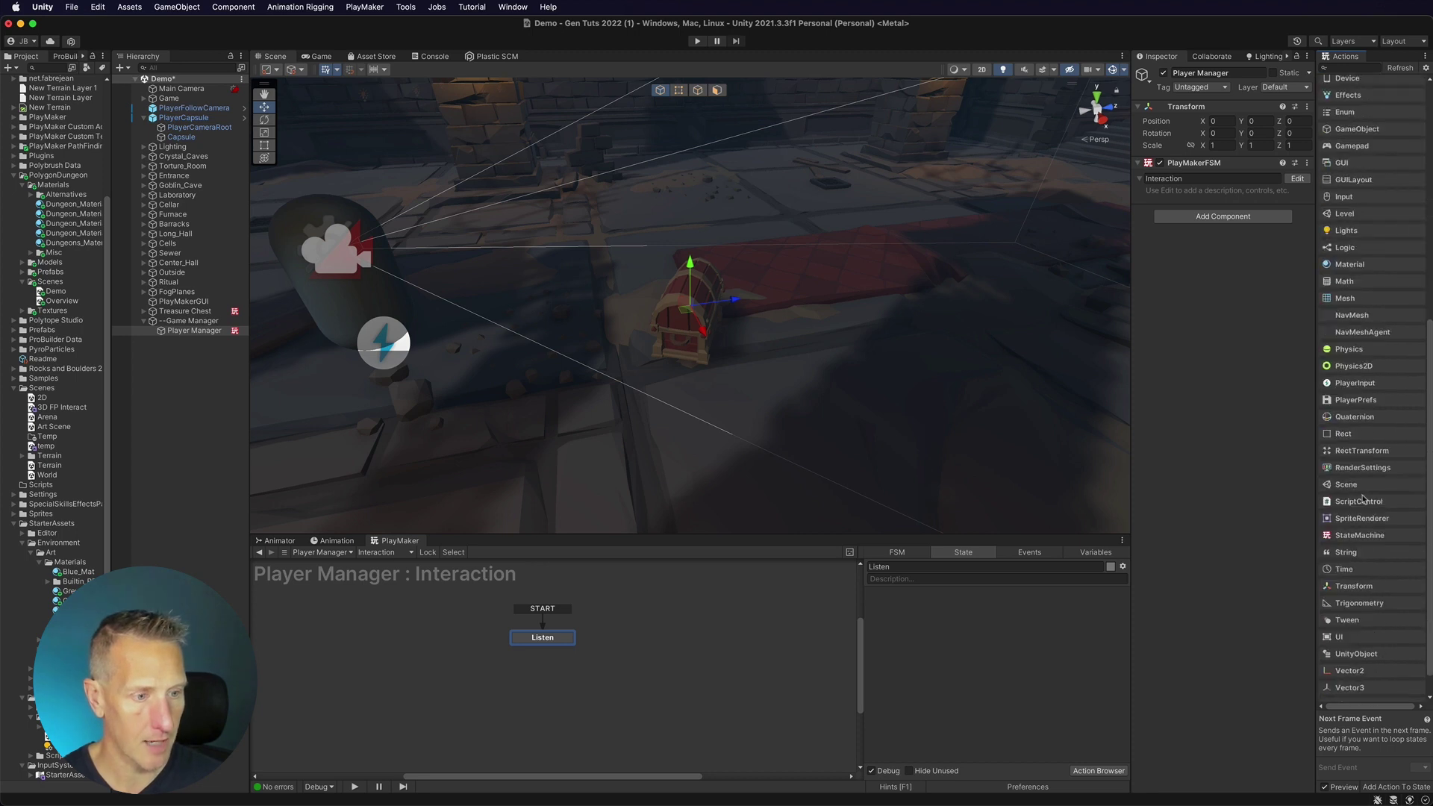
{"action": "left_click", "coordinate": [1341, 383]}
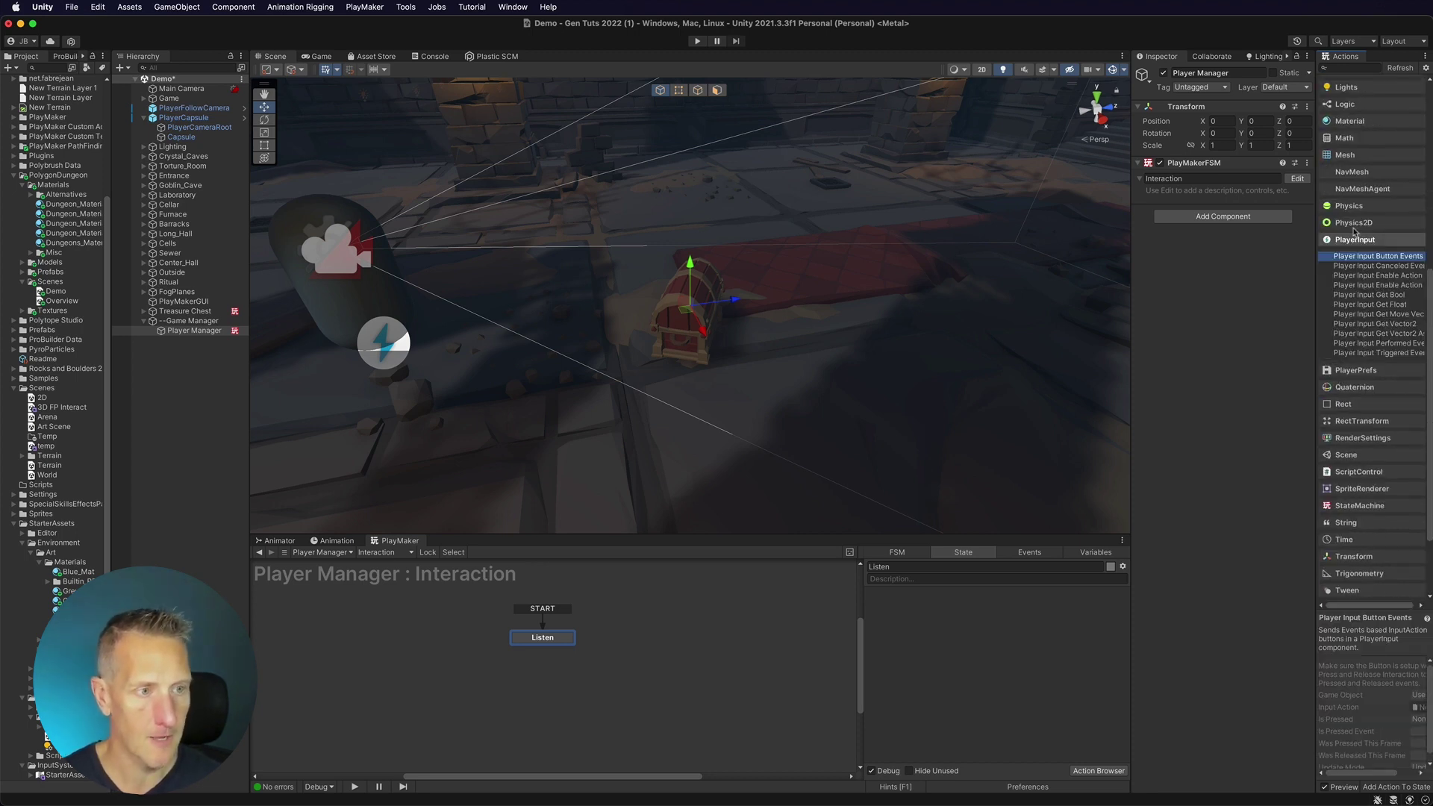